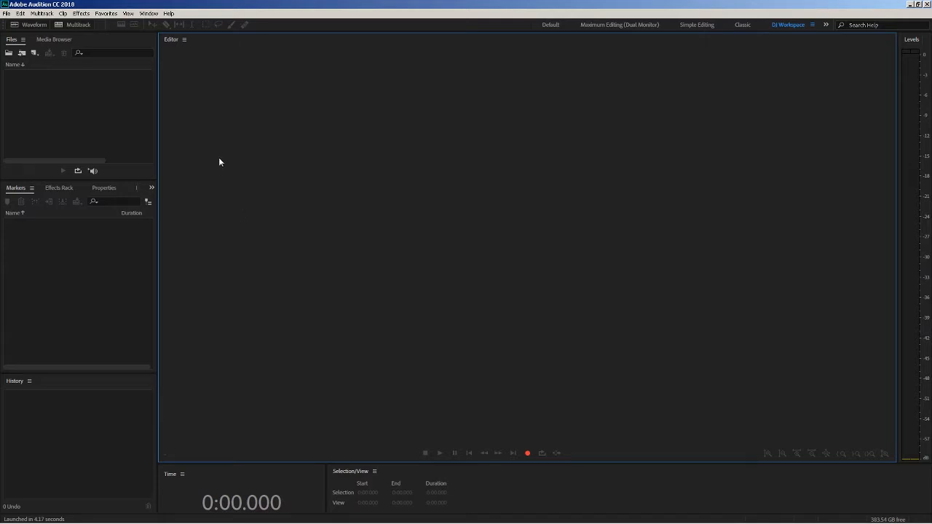
# Adjust the divider between the Files panel and the Editor panel
pyautogui.click(78, 259)
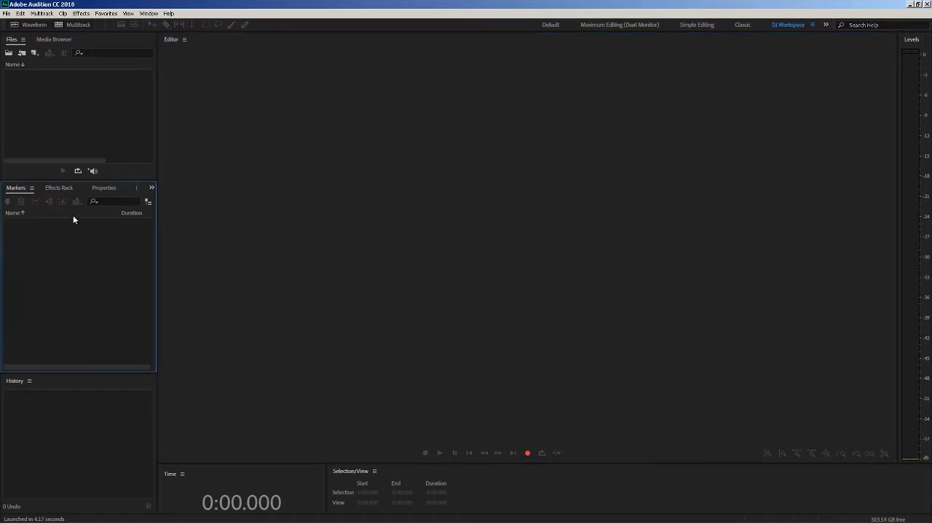
pyautogui.click(48, 112)
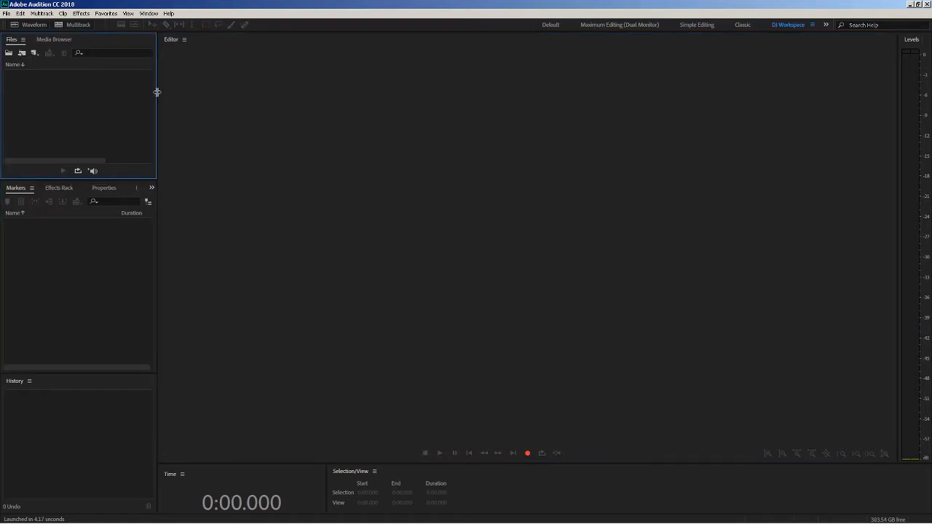
pyautogui.moveTo(156, 91)
pyautogui.mouseDown()
pyautogui.moveTo(183, 92)
pyautogui.moveTo(165, 102)
pyautogui.mouseUp()
pyautogui.click(245, 112)
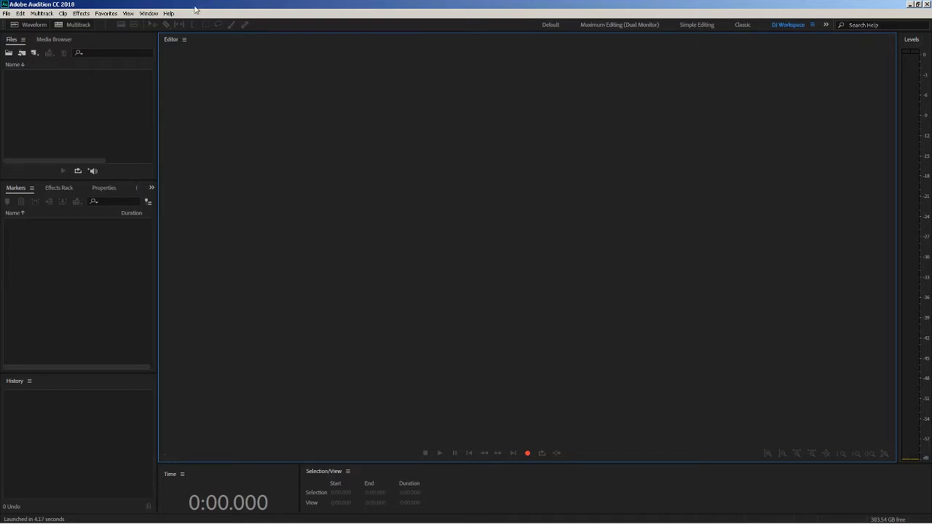
# Show the Mixer panel beside the Editor and close it again
pyautogui.click(149, 14)
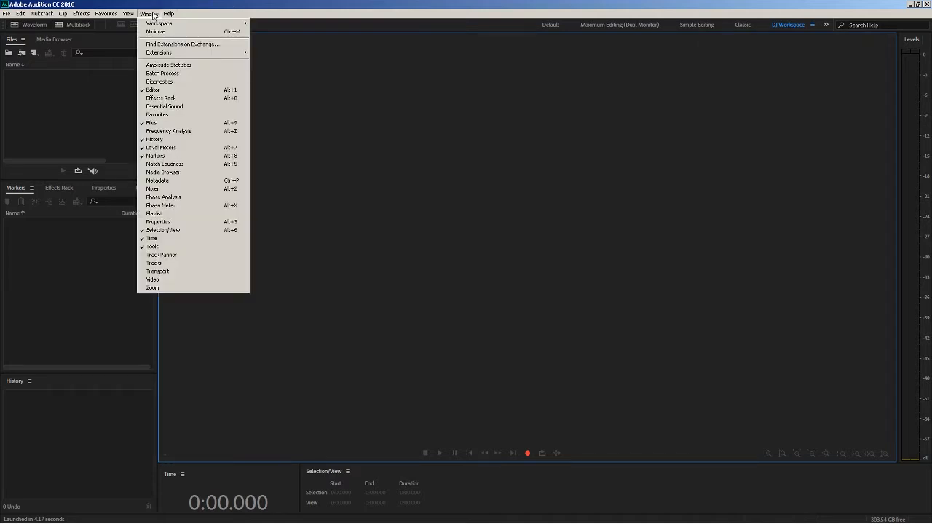
pyautogui.click(163, 189)
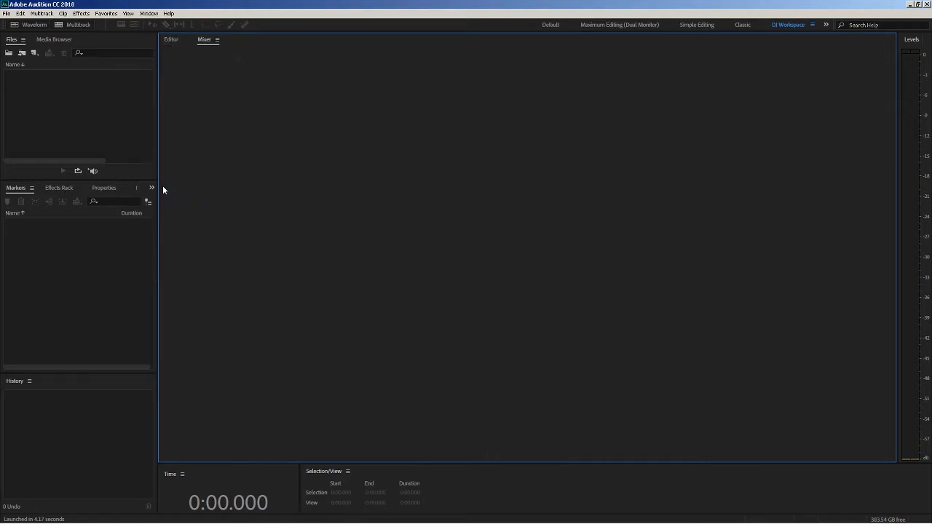
pyautogui.click(216, 40)
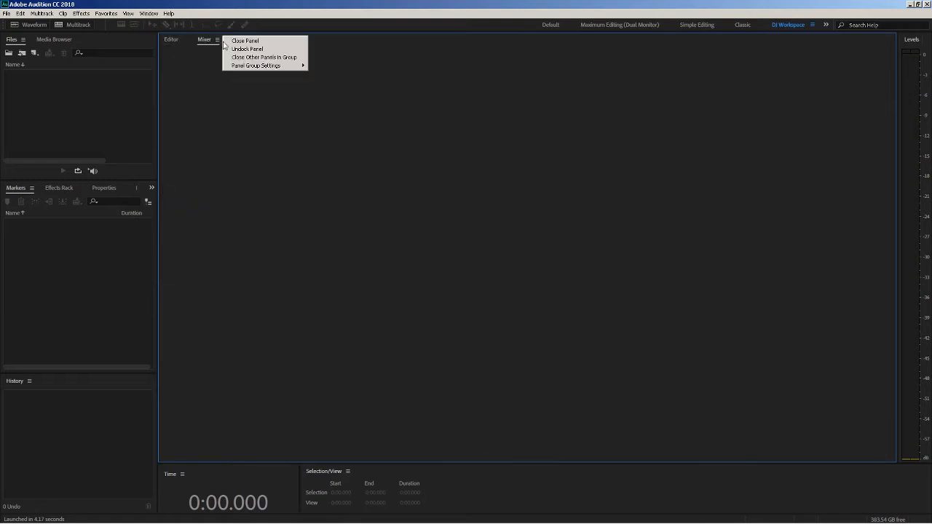
pyautogui.click(229, 42)
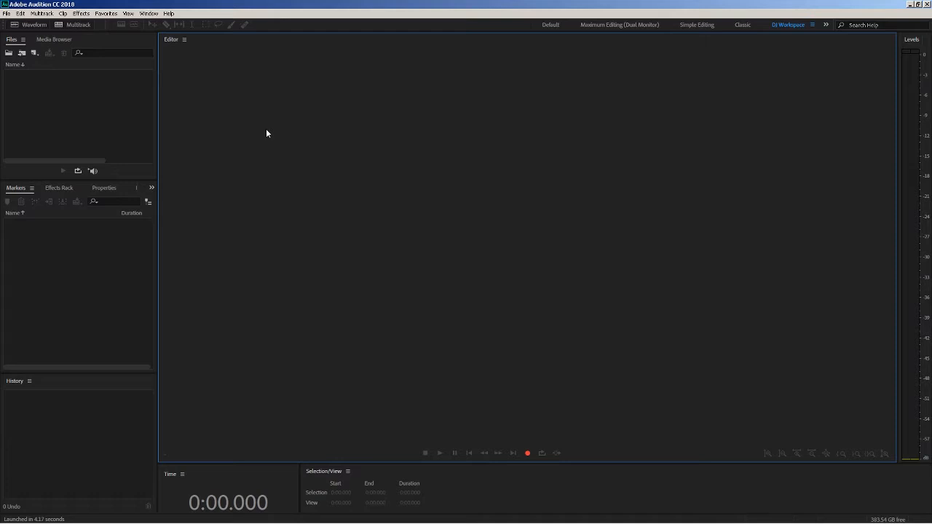
# Reset the DJ Workspace to its saved layout
pyautogui.click(150, 14)
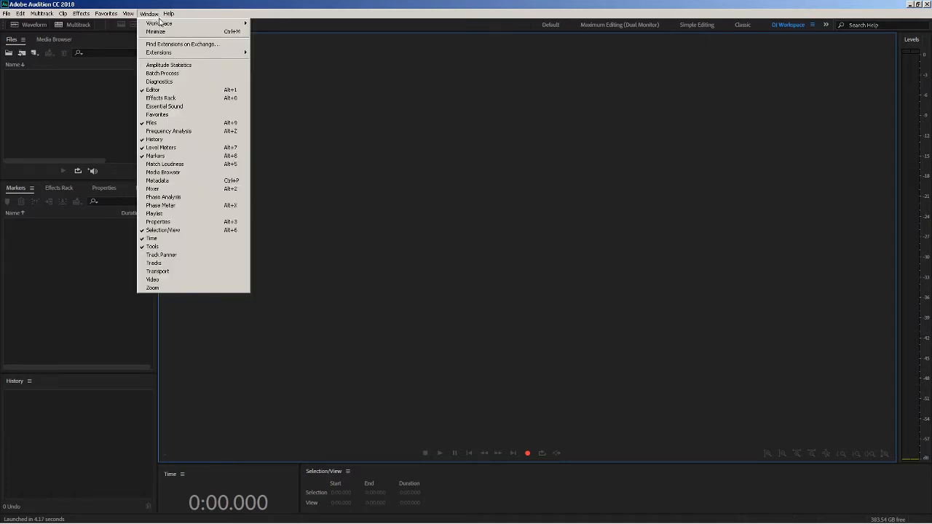
pyautogui.moveTo(162, 24)
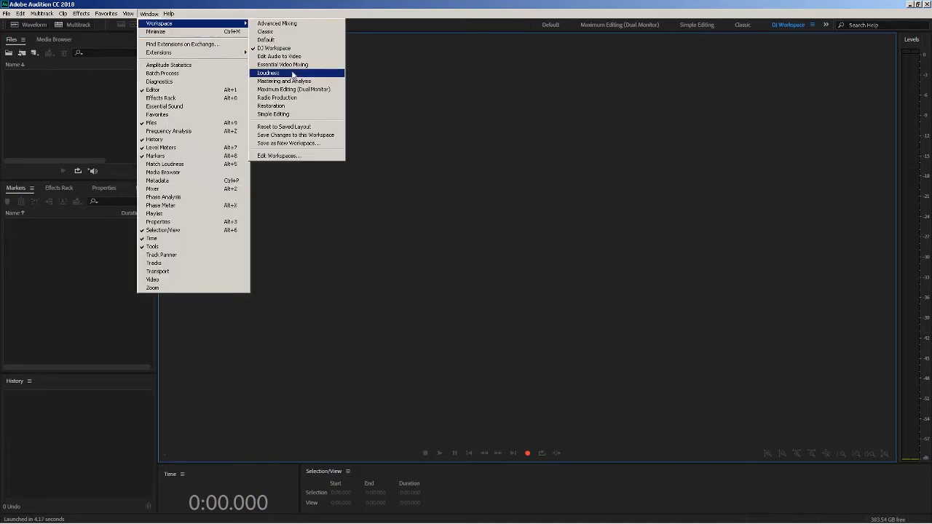
pyautogui.click(324, 127)
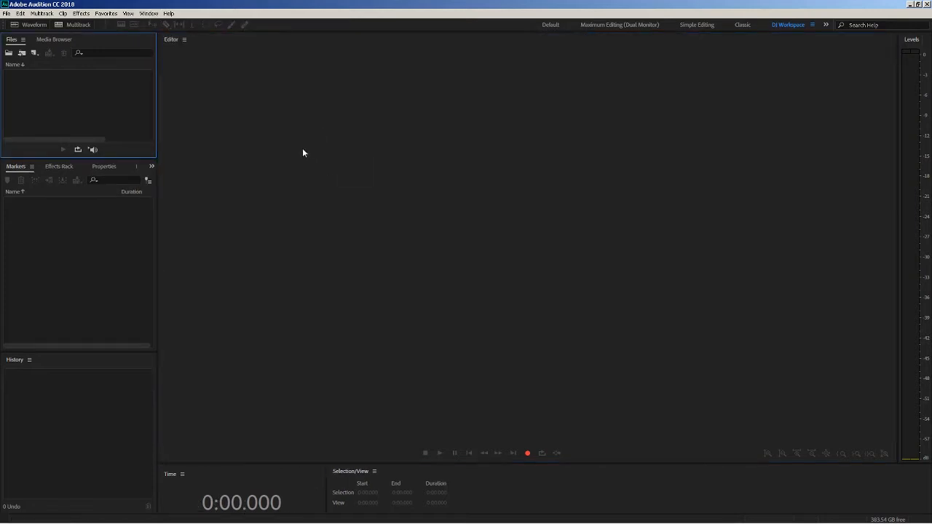
# Create a new stereo audio file named "test 1" at 48000 Hz and 24 bits
pyautogui.click(6, 14)
pyautogui.moveTo(16, 27)
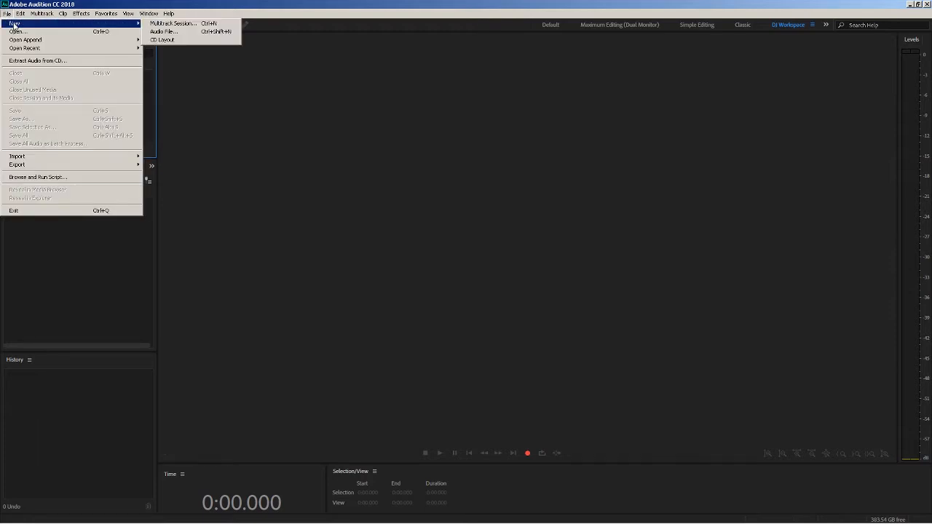
pyautogui.click(162, 33)
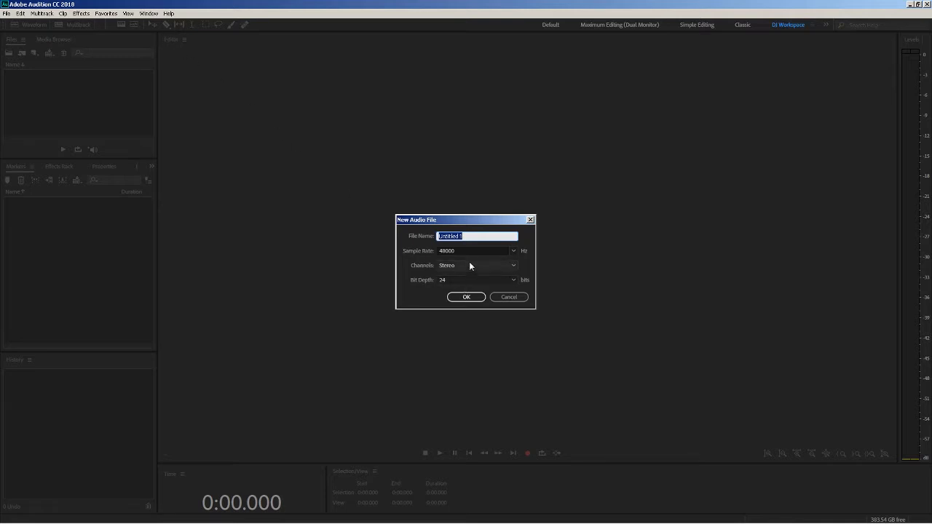
pyautogui.write('test')
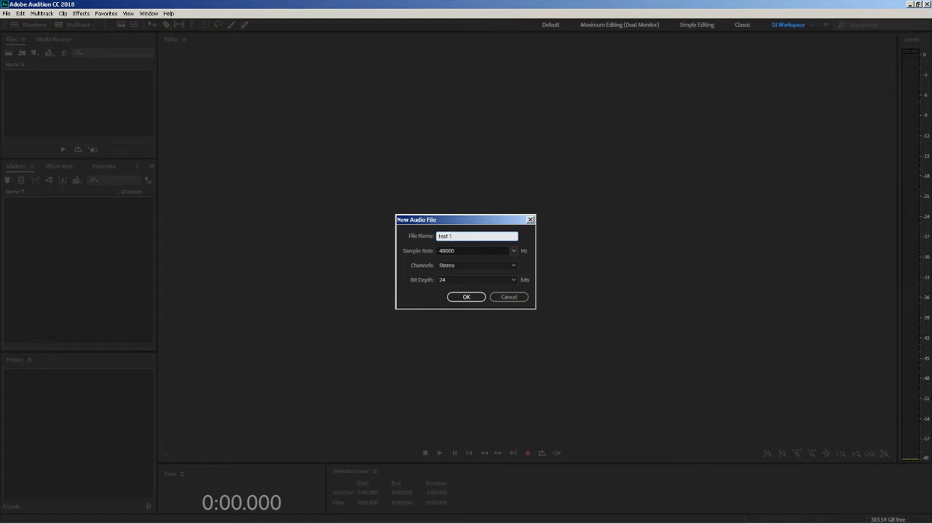
pyautogui.click(466, 297)
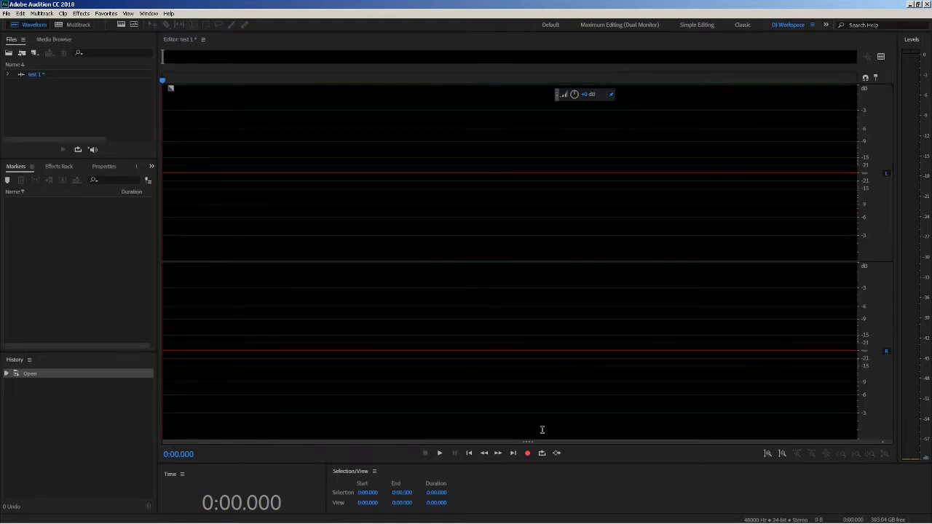
# Record about 6.6 seconds of speech into the new file, stop recording and clear the selection
pyautogui.click(529, 455)
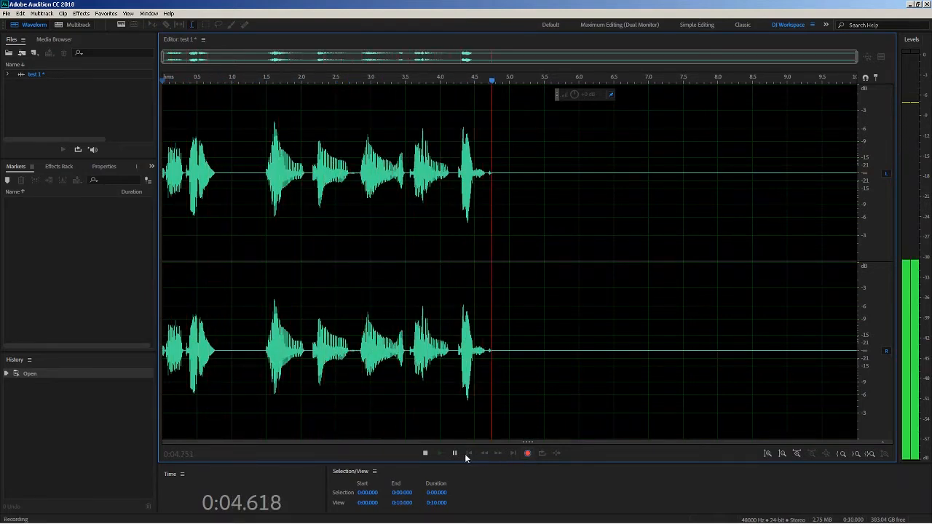
pyautogui.click(425, 454)
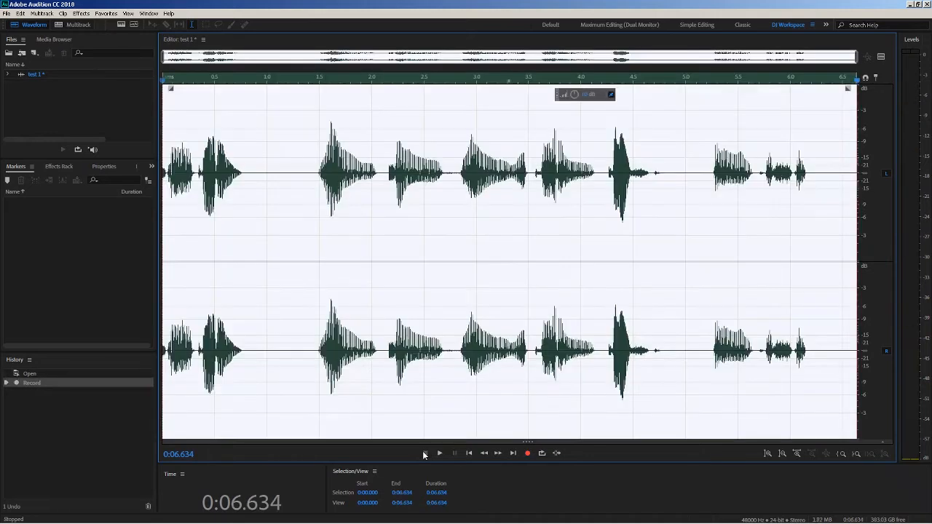
pyautogui.click(393, 204)
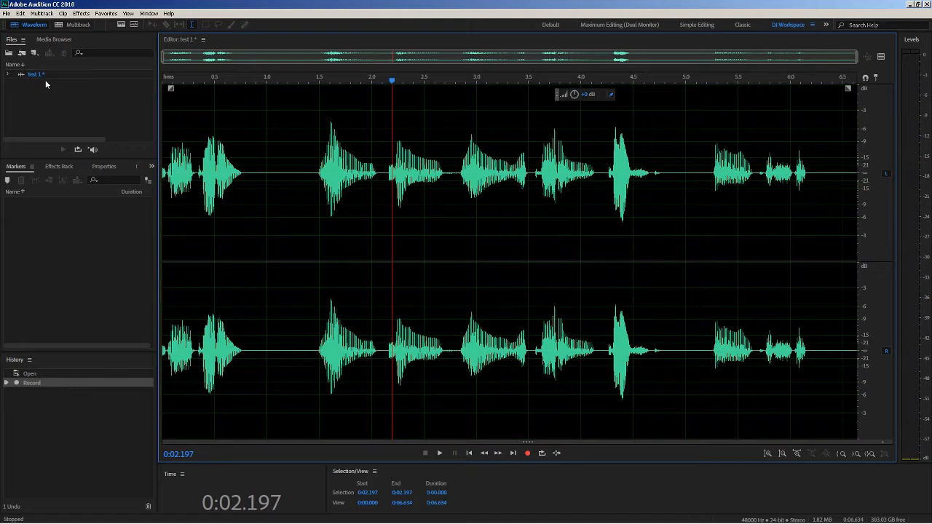
# Save the recording as test 1.wav in the Adobe Sessions folder in Wave PCM format
pyautogui.click(7, 14)
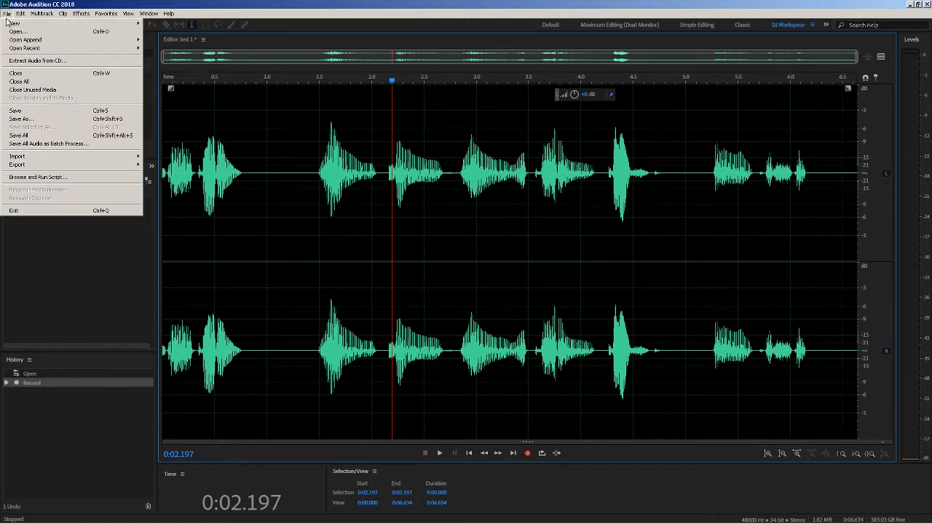
pyautogui.click(49, 111)
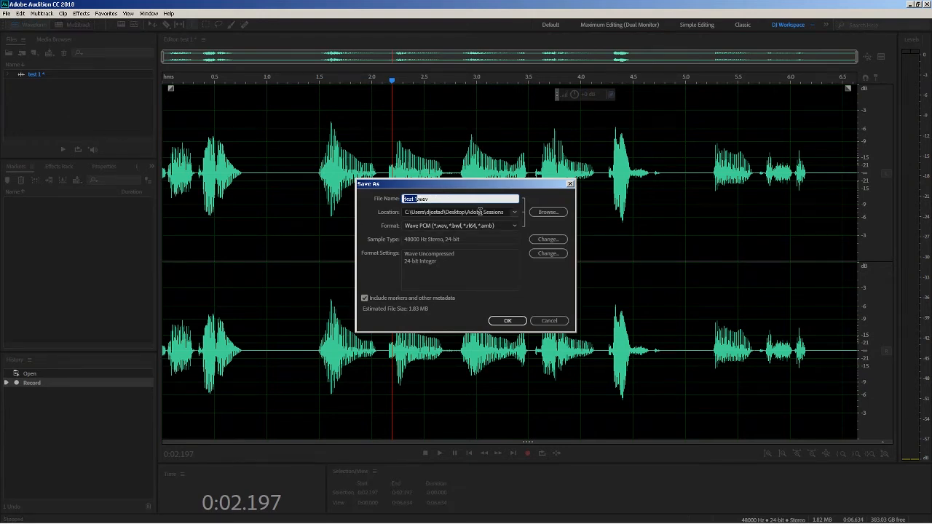
pyautogui.click(513, 321)
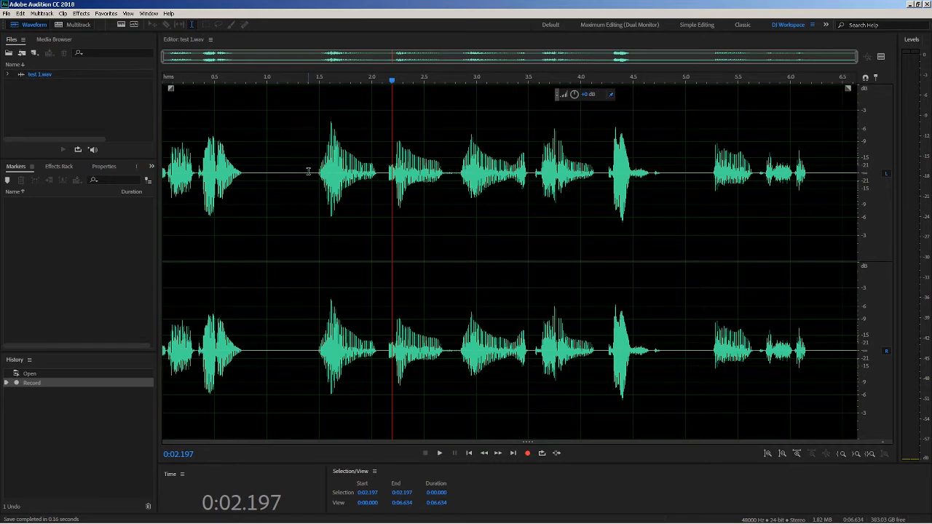
# Delete the audio from about 1.4 to 2.8 seconds and strongly amplify the whole remaining waveform
pyautogui.moveTo(308, 171); pyautogui.dragTo(458, 166)
pyautogui.press('Delete')
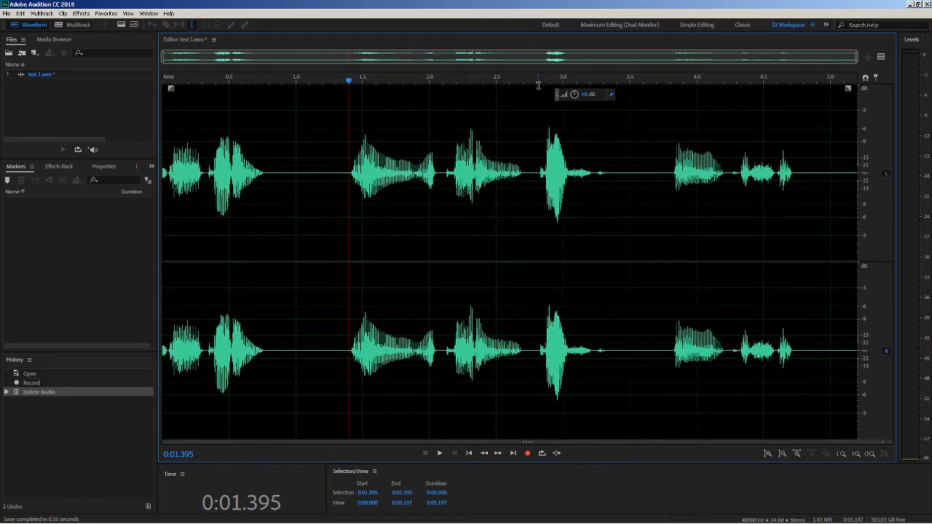
pyautogui.moveTo(574, 93); pyautogui.dragTo(577, 83)
# Save the edited test 1.wav and clear the waveform selection
pyautogui.click(7, 13)
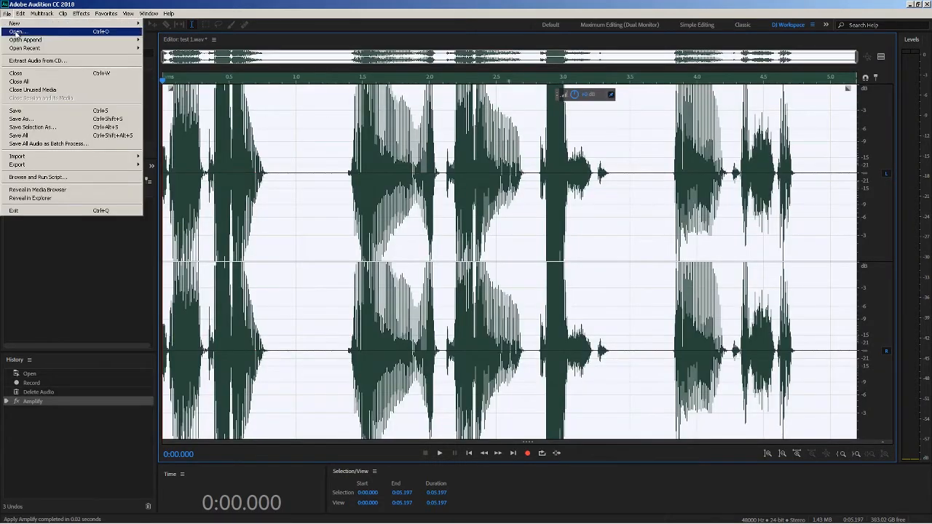
pyautogui.click(19, 111)
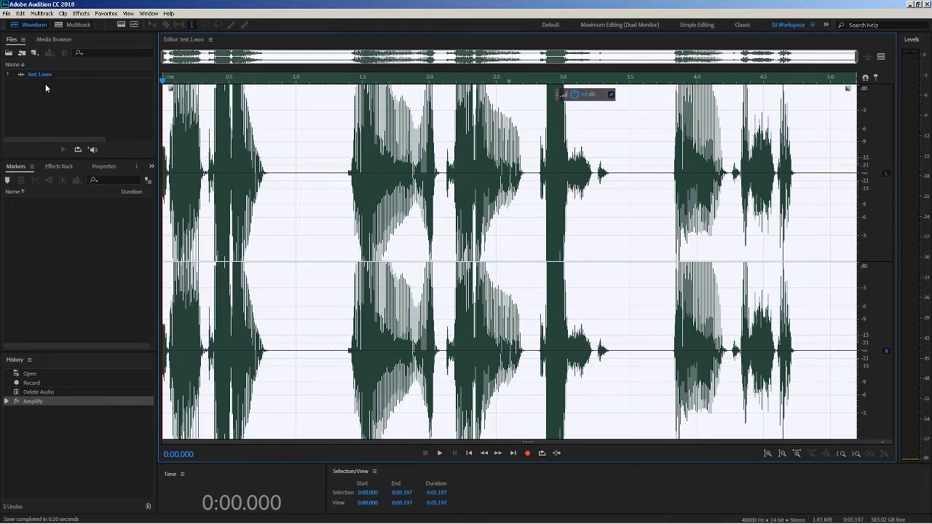
pyautogui.click(434, 173)
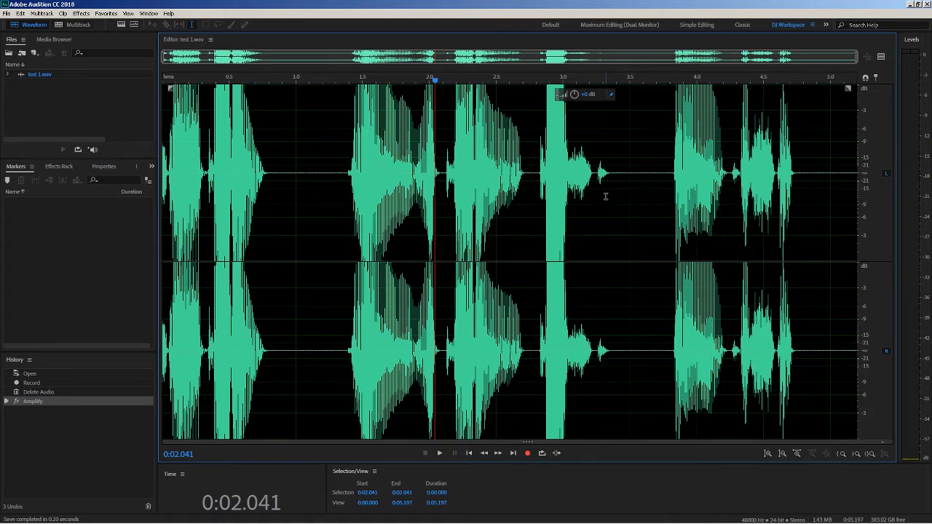
# Undo the amplification and the audio deletion, and clear the restored selection
pyautogui.hotkey('ctrl', 'z')
pyautogui.hotkey('ctrl', 'z')
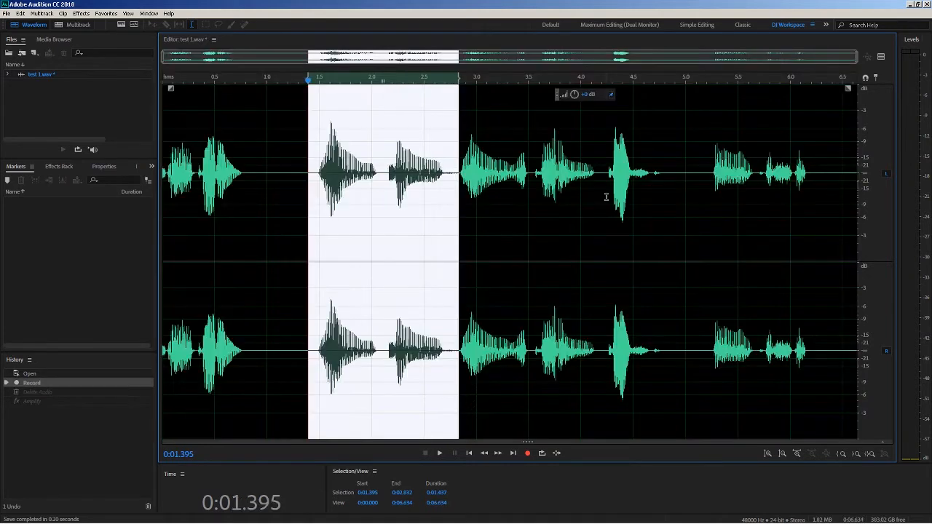
pyautogui.click(509, 195)
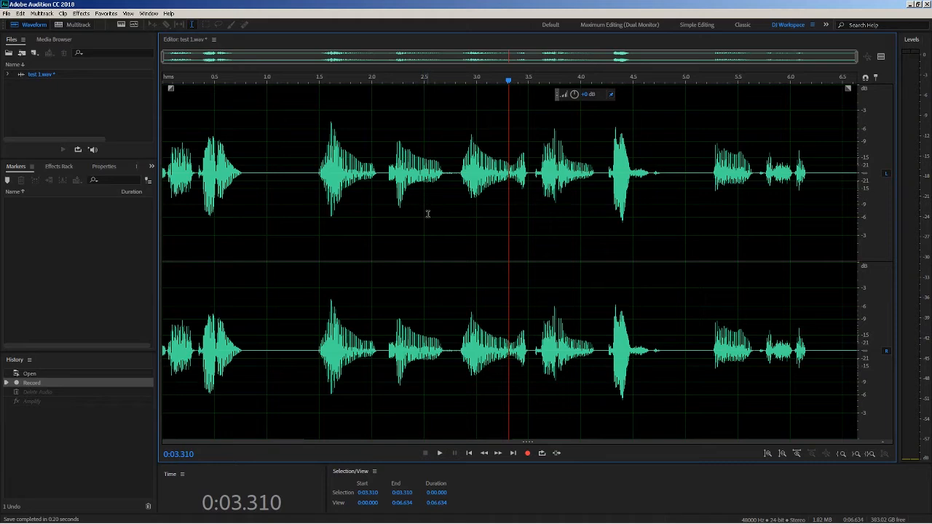
# Import the TRACKS, GUEST, HOST and AXX audio files from the desktop into the Files panel
pyautogui.doubleClick(261, 4)
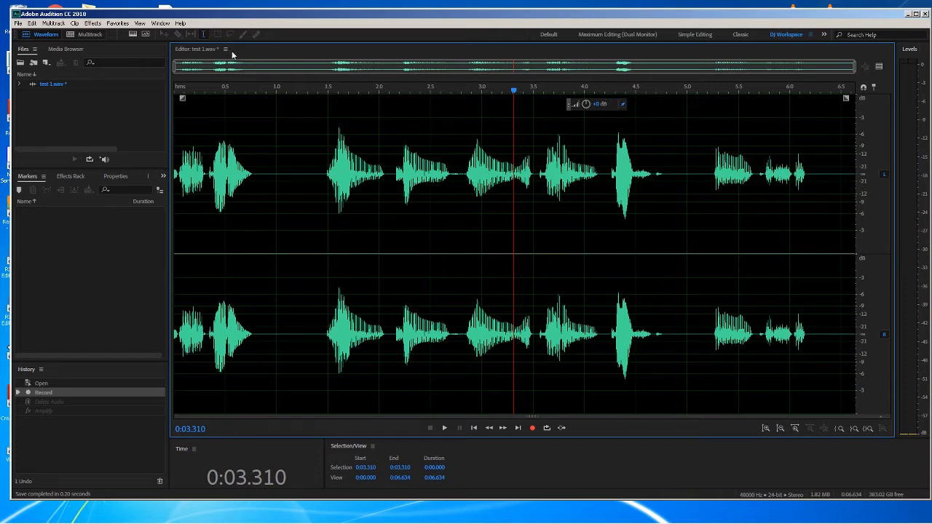
pyautogui.moveTo(331, 82); pyautogui.dragTo(389, 102)
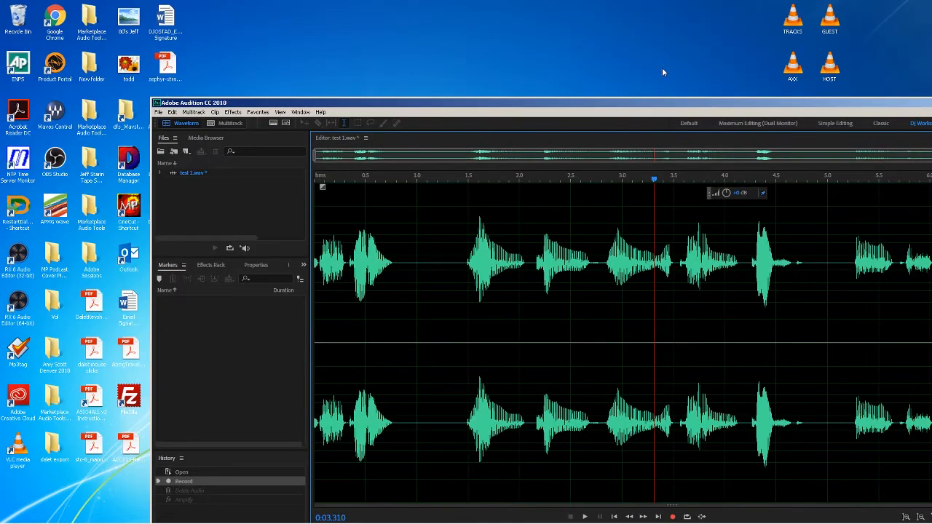
pyautogui.click(765, 78)
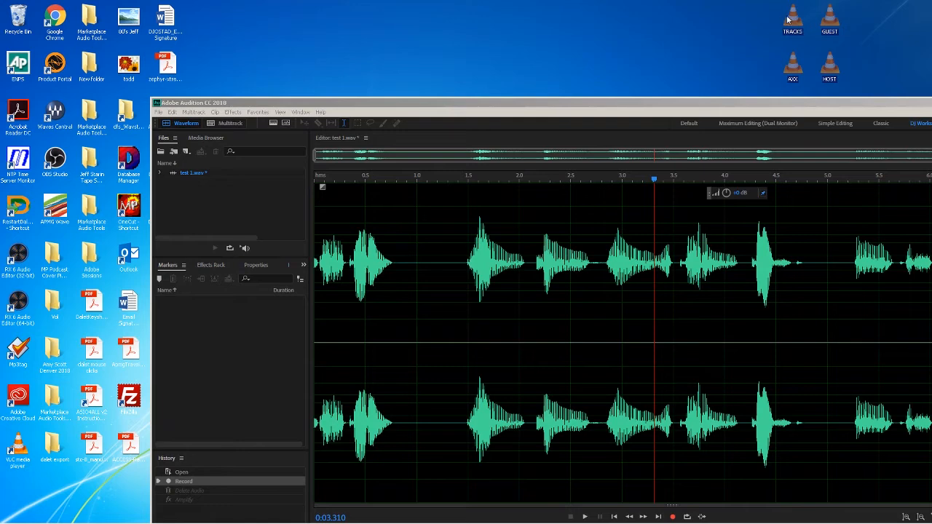
pyautogui.moveTo(716, 77); pyautogui.dragTo(211, 191)
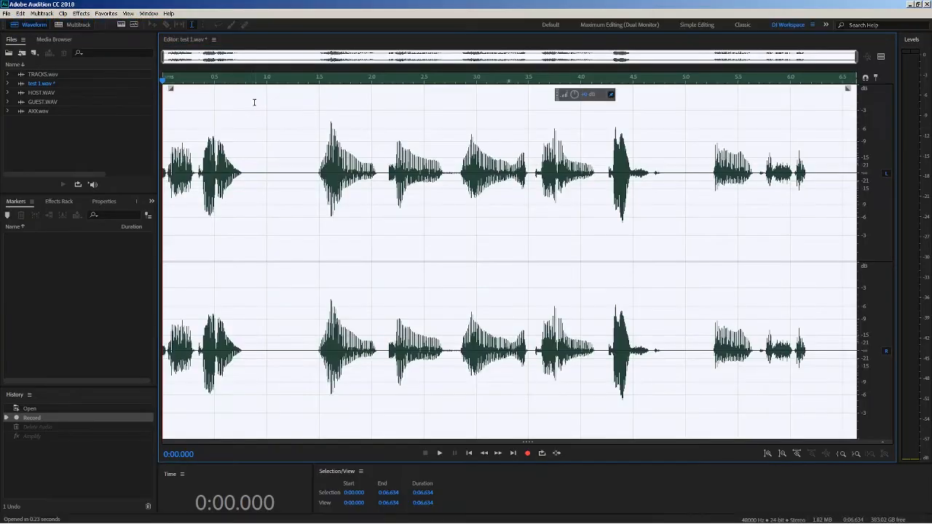
# Open TRACKS.wav in the waveform editor and place the playhead within each of its three voice sections
pyautogui.doubleClick(45, 75)
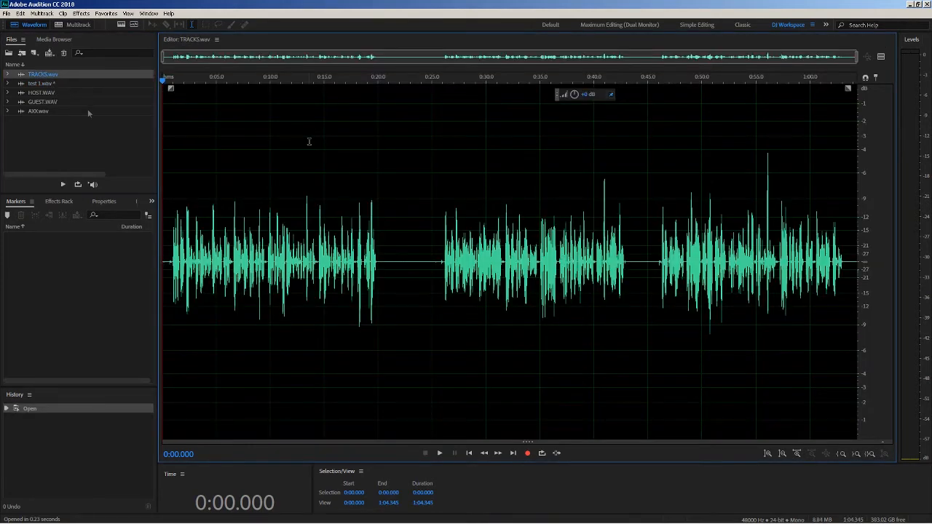
pyautogui.click(250, 184)
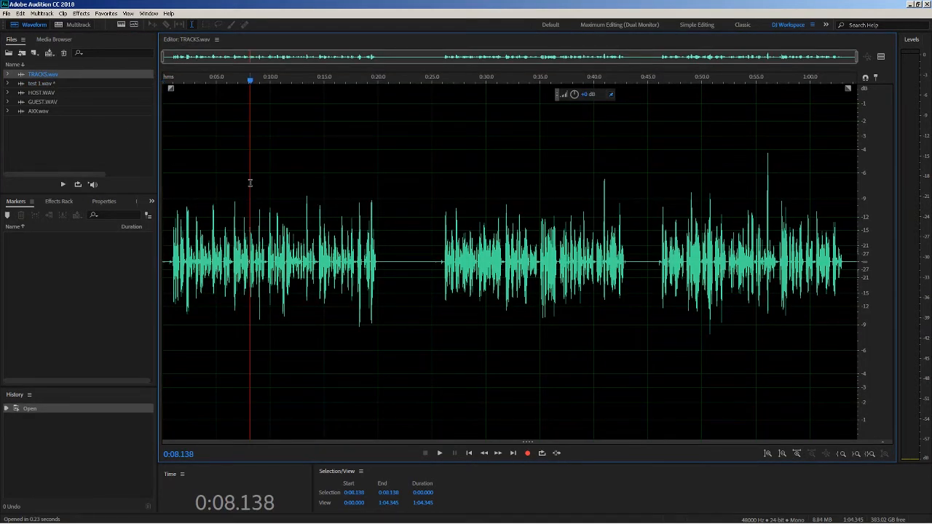
pyautogui.click(480, 212)
pyautogui.click(548, 216)
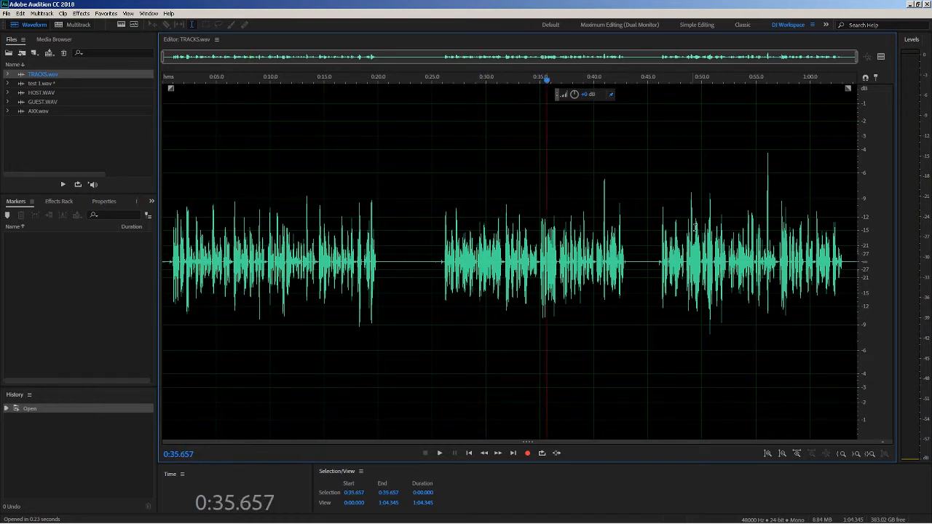
pyautogui.click(696, 217)
# Play the silent gap after the first voice section of TRACKS.wav from about 0:21 and stop playback
pyautogui.click(389, 265)
pyautogui.press('space')
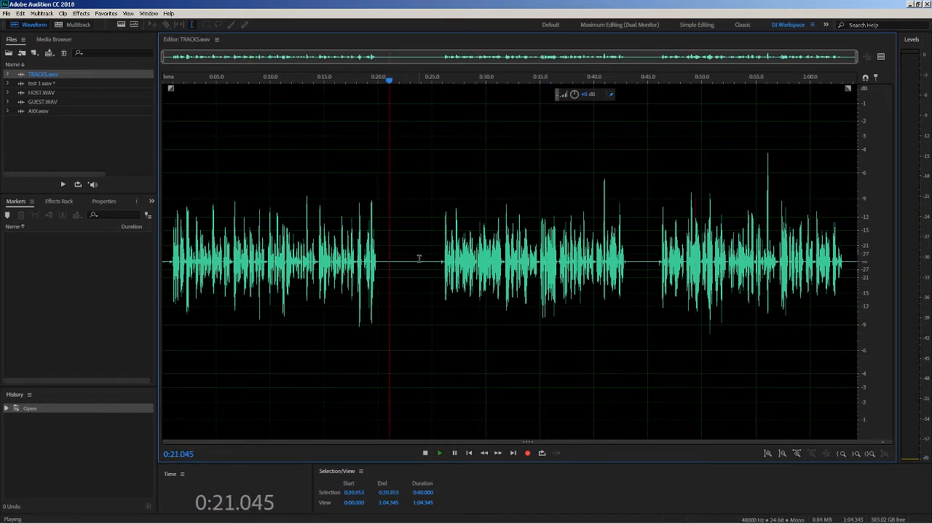
pyautogui.press('space')
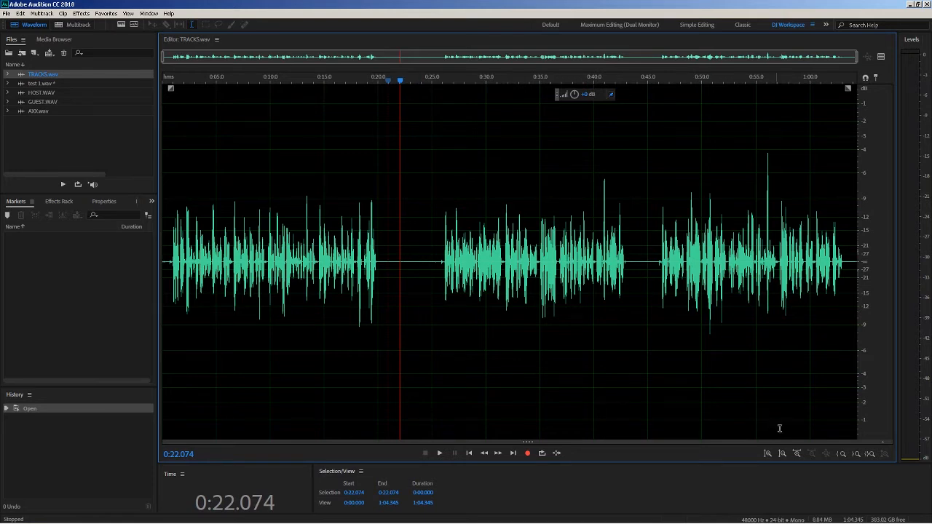
# Examine the TRACKS.wav waveform at different time and amplitude magnifications, including a close view near 0:26 and the full-length view
pyautogui.click(785, 453)
pyautogui.click(769, 455)
pyautogui.click(770, 455)
pyautogui.click(797, 454)
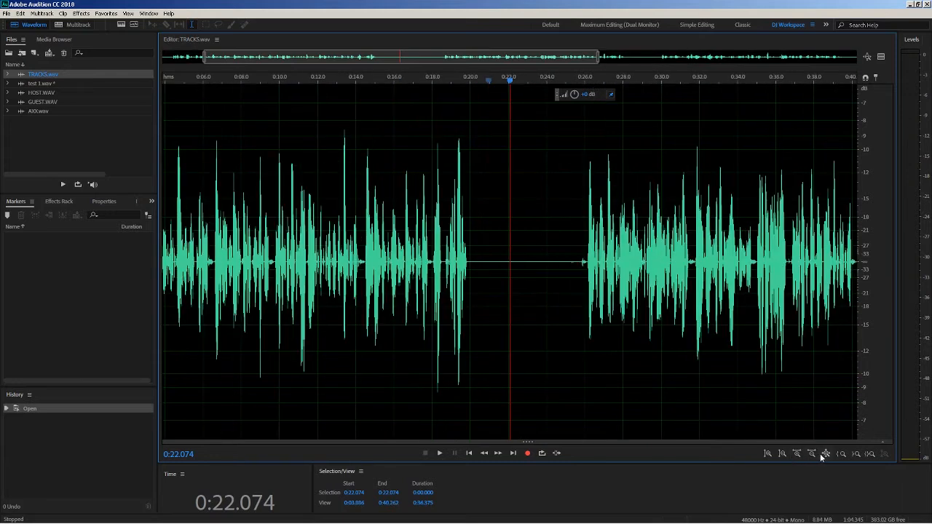
pyautogui.click(817, 453)
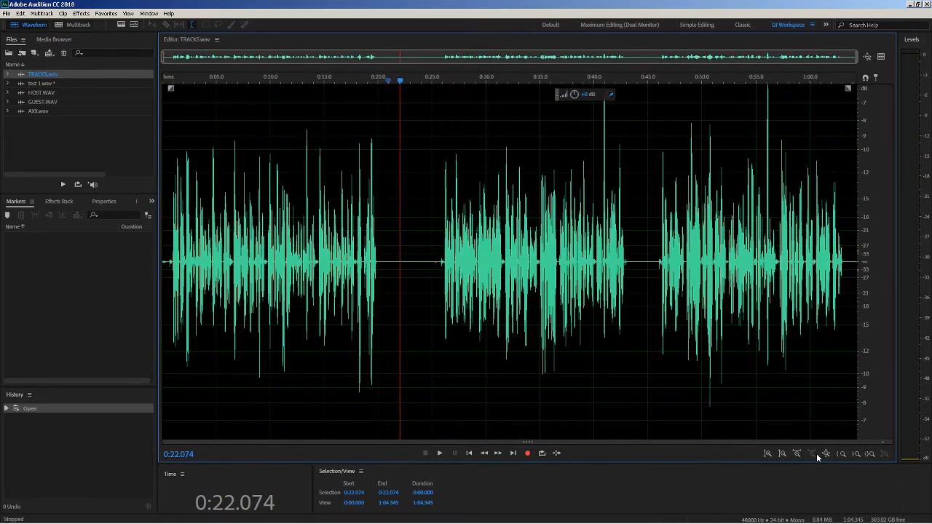
pyautogui.click(781, 452)
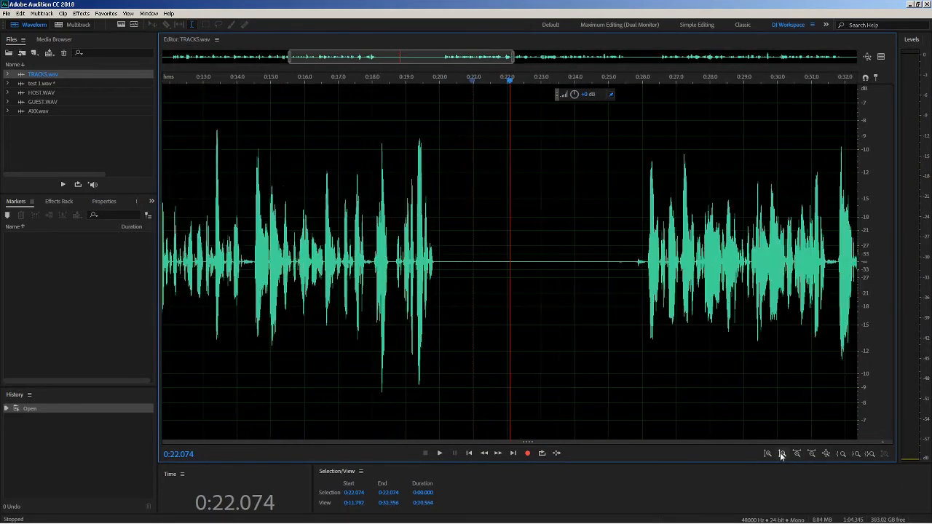
pyautogui.click(781, 453)
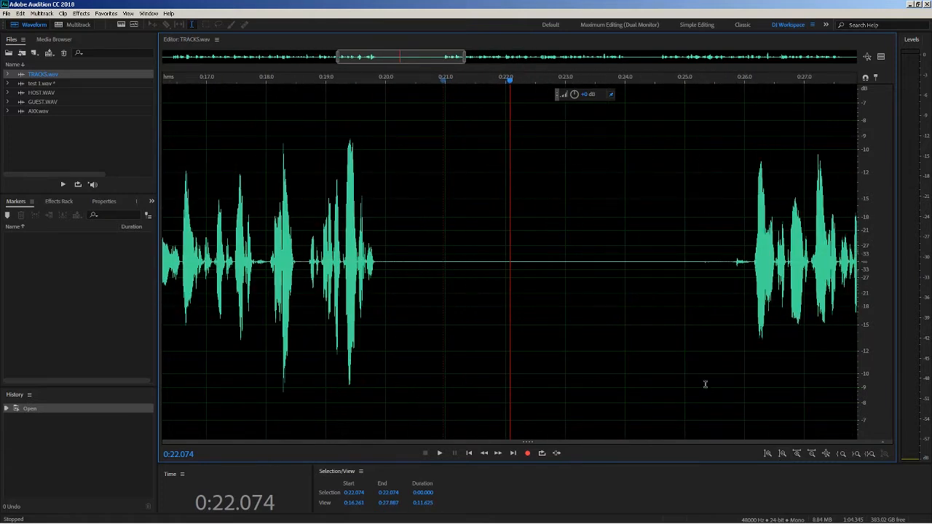
pyautogui.scroll(5, 788, 253)
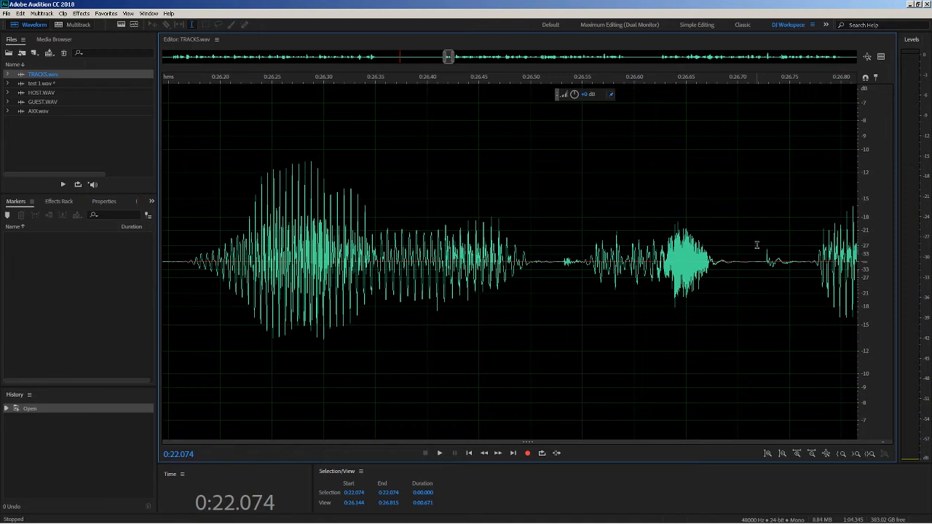
pyautogui.click(826, 453)
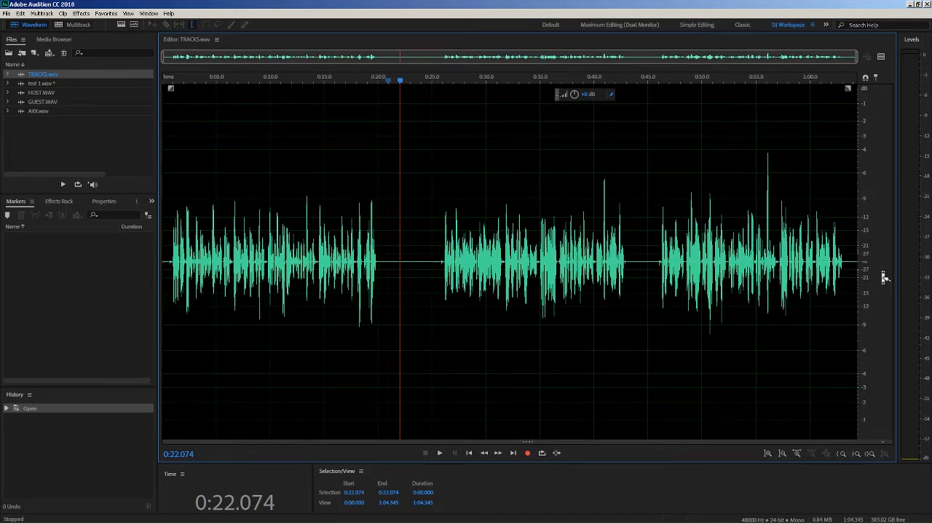
pyautogui.scroll(5, 885, 278)
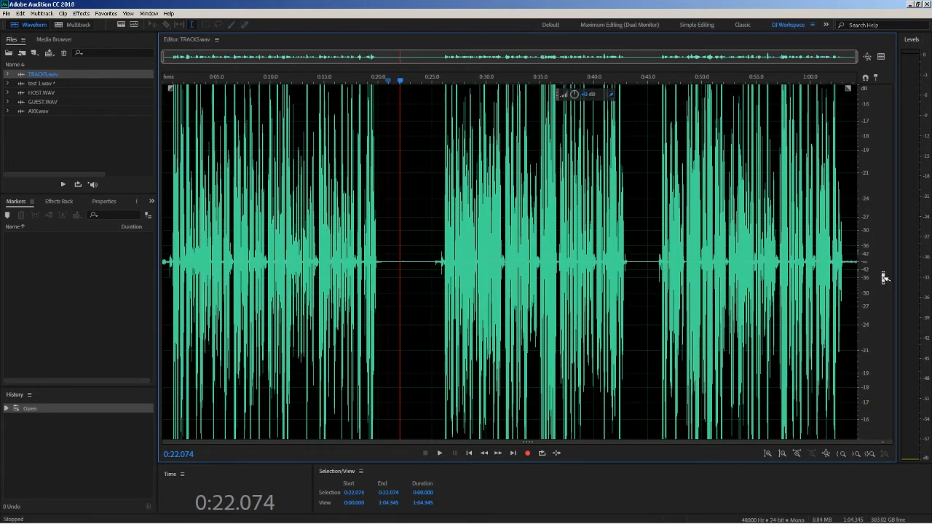
pyautogui.scroll(-4, 885, 278)
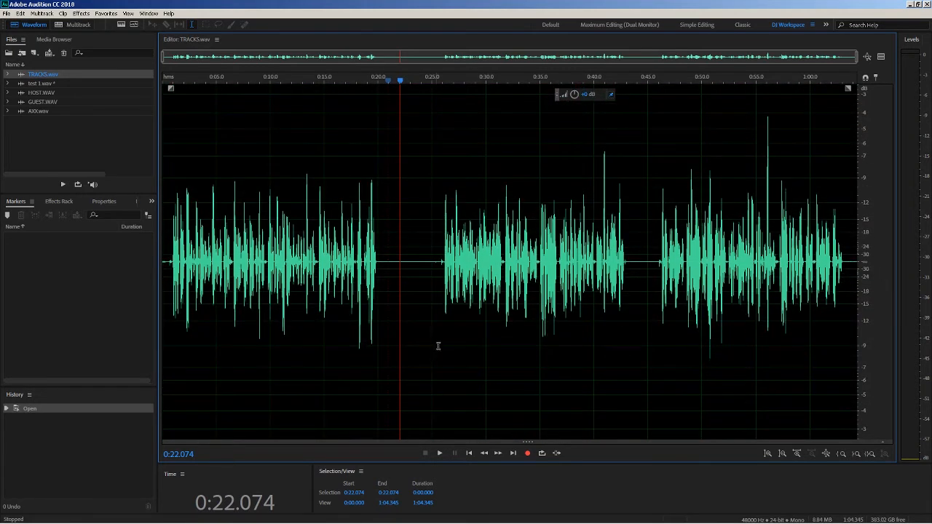
# Add cue markers in the two silent gaps of TRACKS.wav, at about 0:25 and 0:44
pyautogui.click(434, 297)
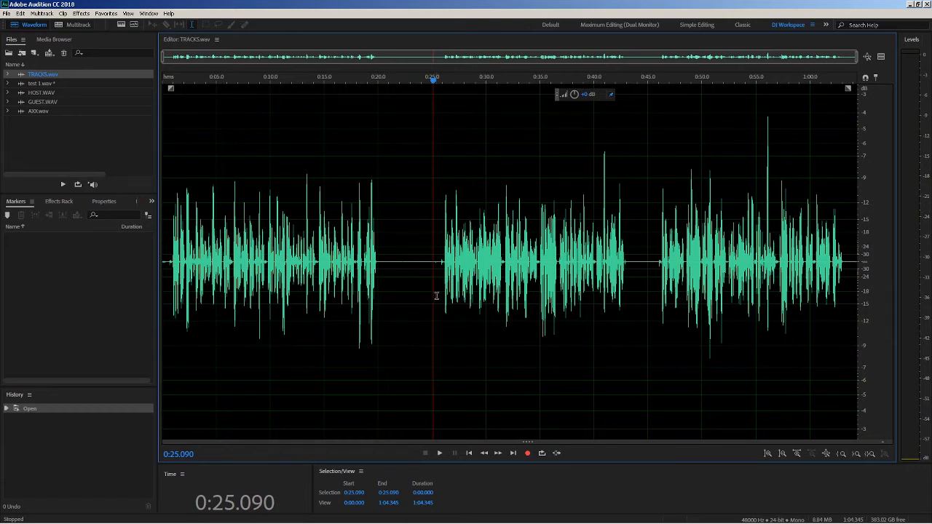
pyautogui.click(57, 298)
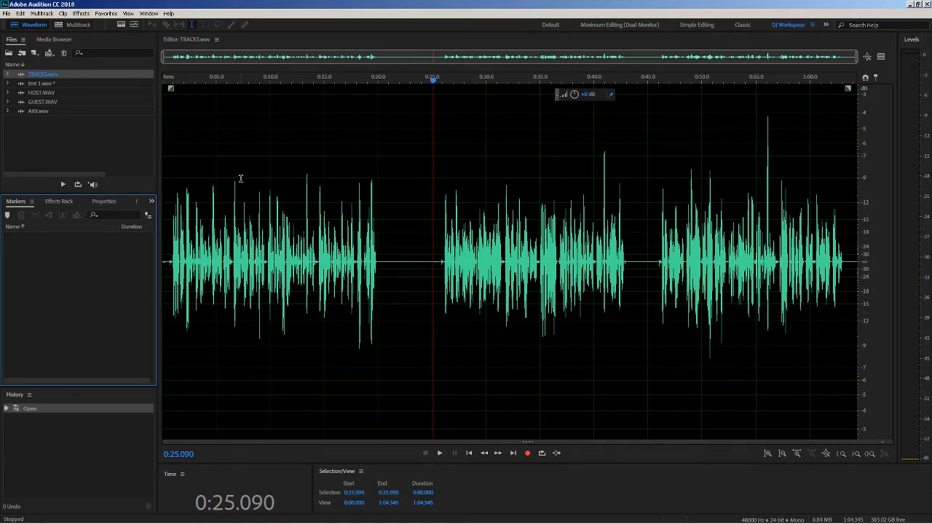
pyautogui.click(8, 216)
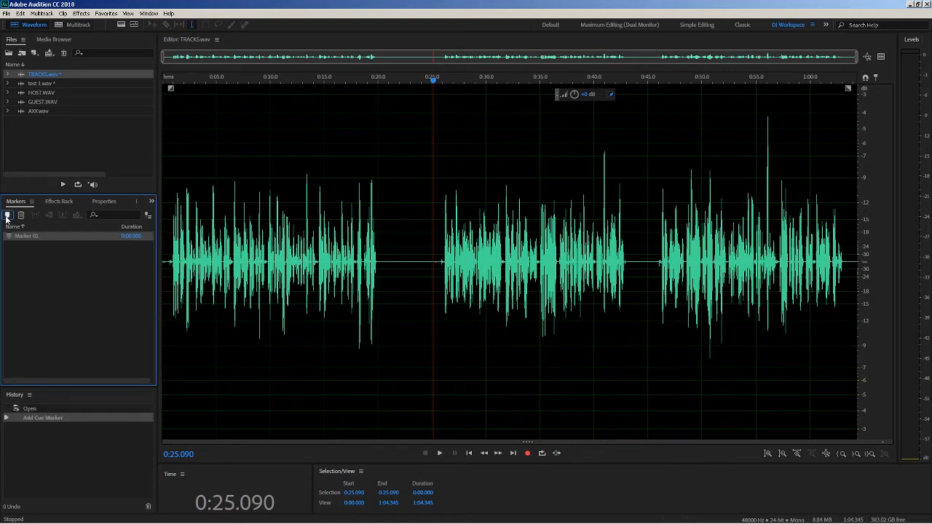
pyautogui.click(641, 256)
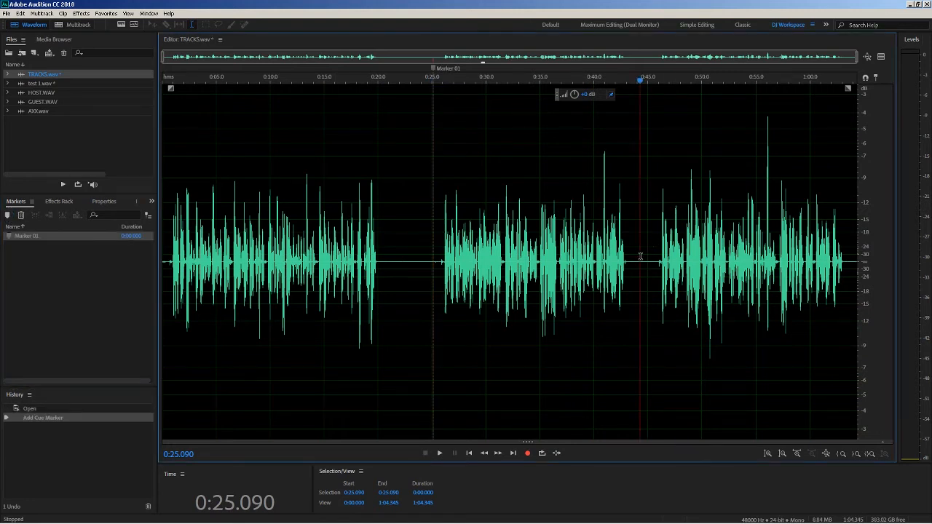
pyautogui.press('m')
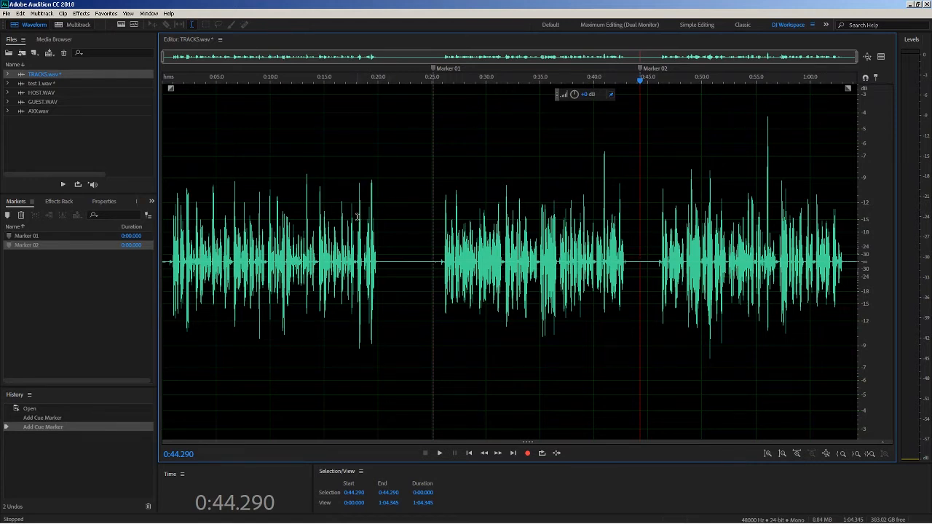
# Mark the first voice section, from about 0:00.6 to 0:20.4, with a range marker named 01
pyautogui.moveTo(383, 256); pyautogui.dragTo(168, 291)
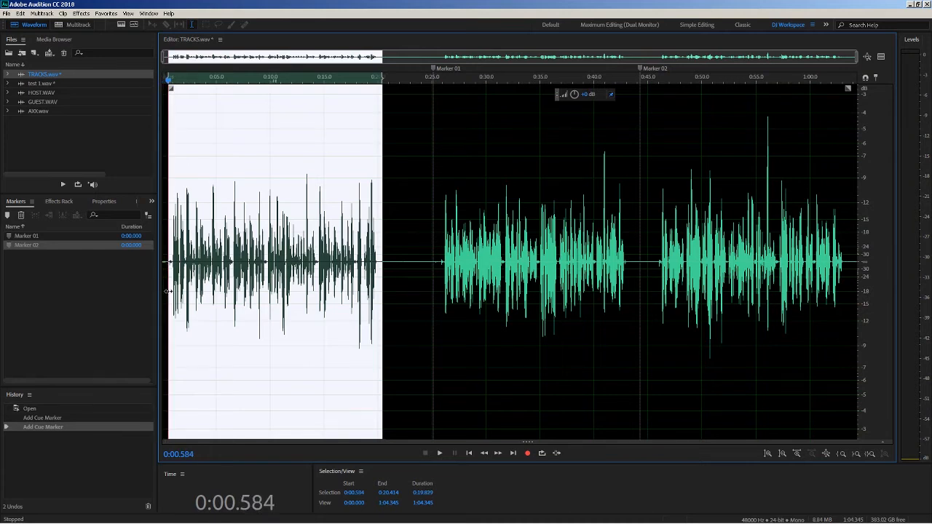
pyautogui.click(8, 216)
pyautogui.click(212, 188)
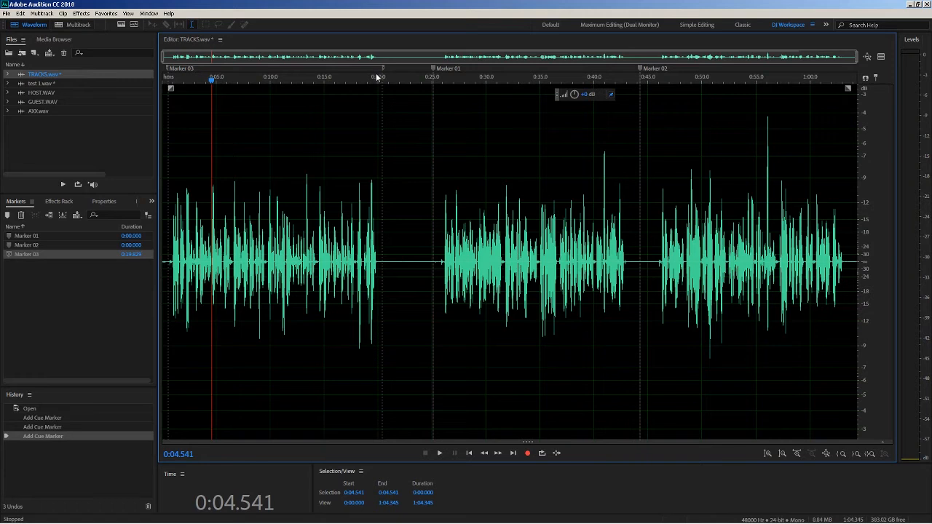
pyautogui.doubleClick(23, 255)
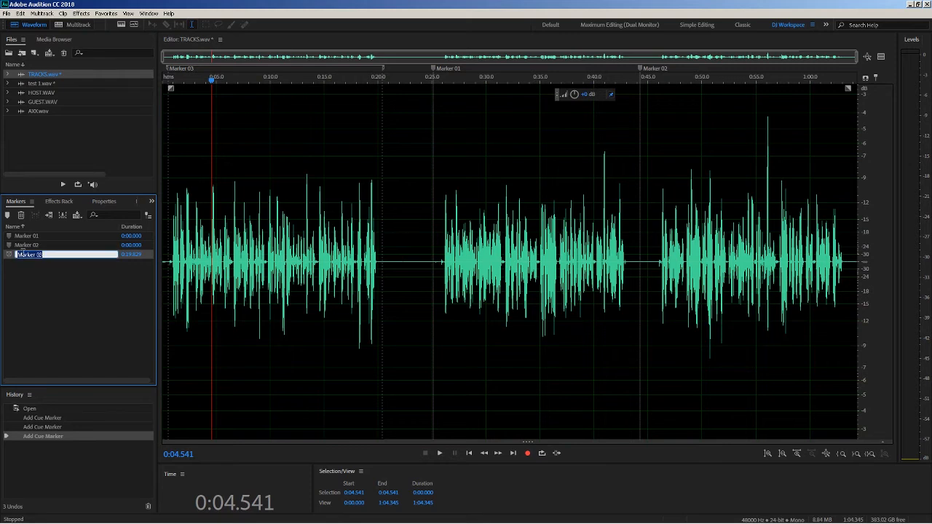
pyautogui.write('01')
pyautogui.press('Return')
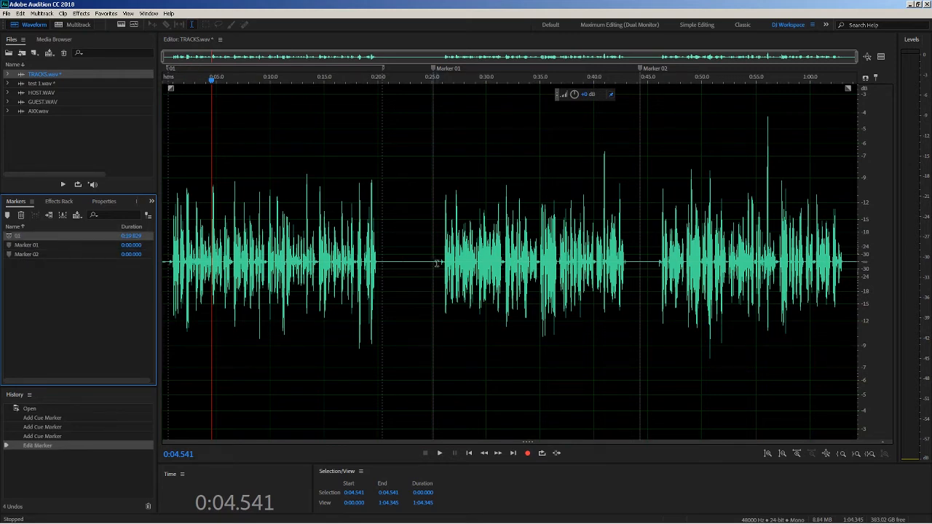
# Mark the second voice section, from about 0:25.5 to 0:43.3, with a range marker named 02
pyautogui.moveTo(439, 264); pyautogui.dragTo(630, 300)
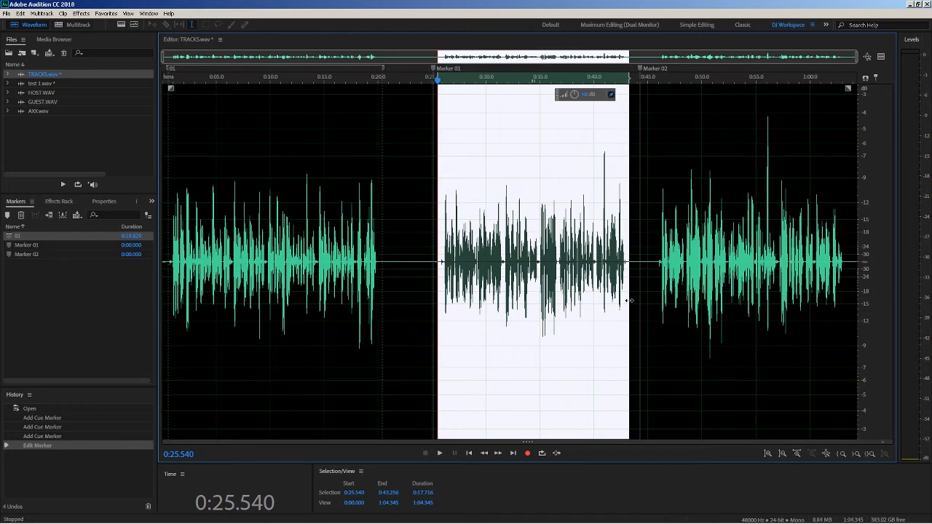
pyautogui.press('m')
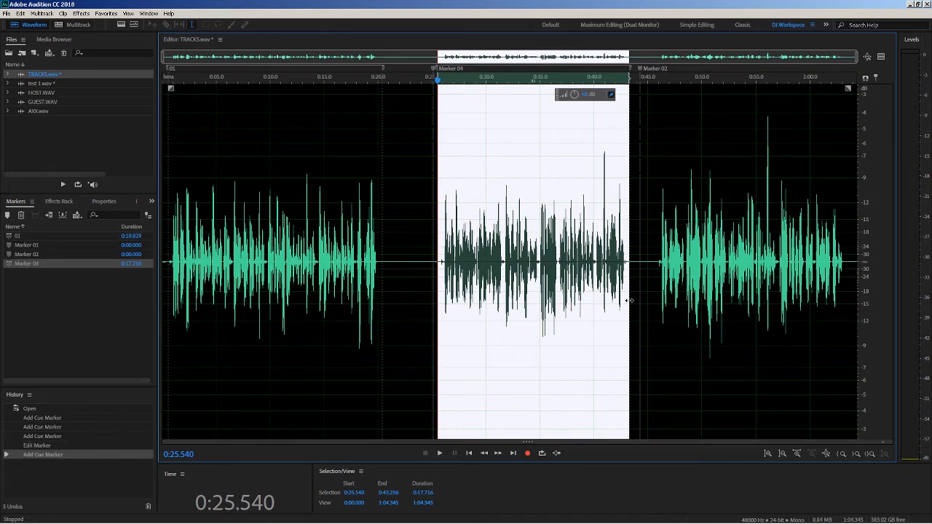
pyautogui.press('F2')
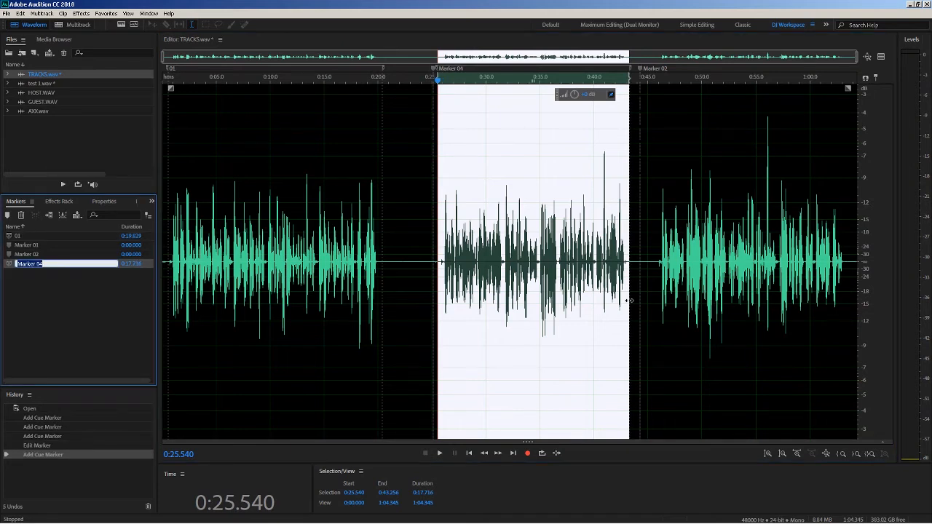
pyautogui.write('02')
pyautogui.press('Return')
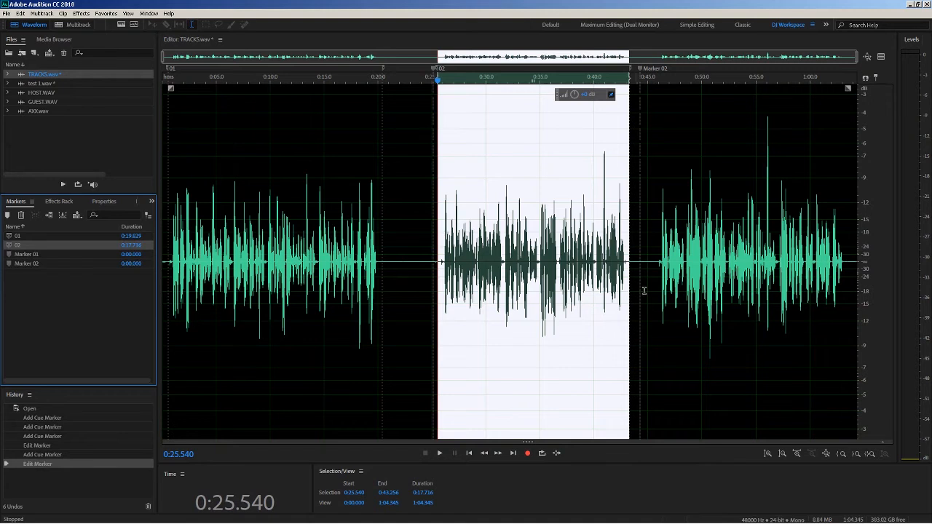
# Mark the third voice section, from about 0:45.7 to 1:03.5, with a range marker named 03, and clear the selection
pyautogui.moveTo(658, 269)
pyautogui.mouseDown()
pyautogui.moveTo(877, 275)
pyautogui.moveTo(849, 277)
pyautogui.mouseUp()
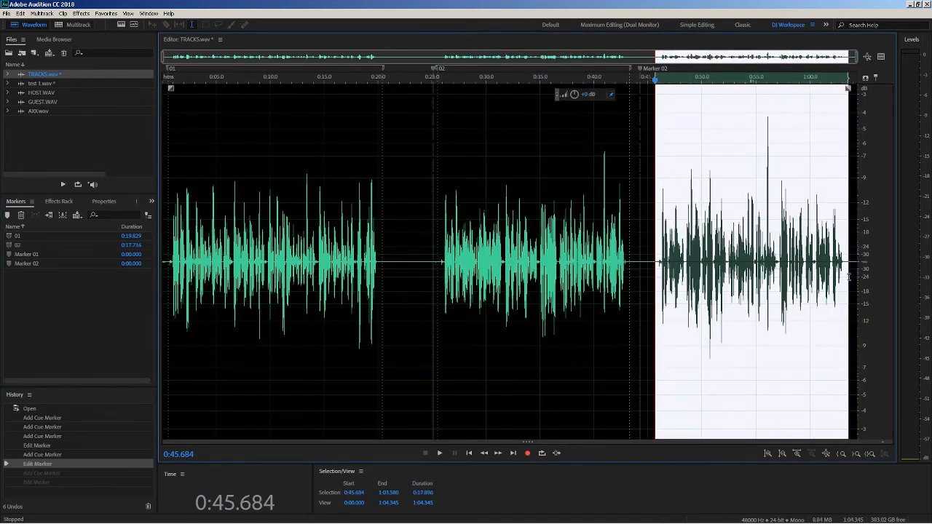
pyautogui.press('m')
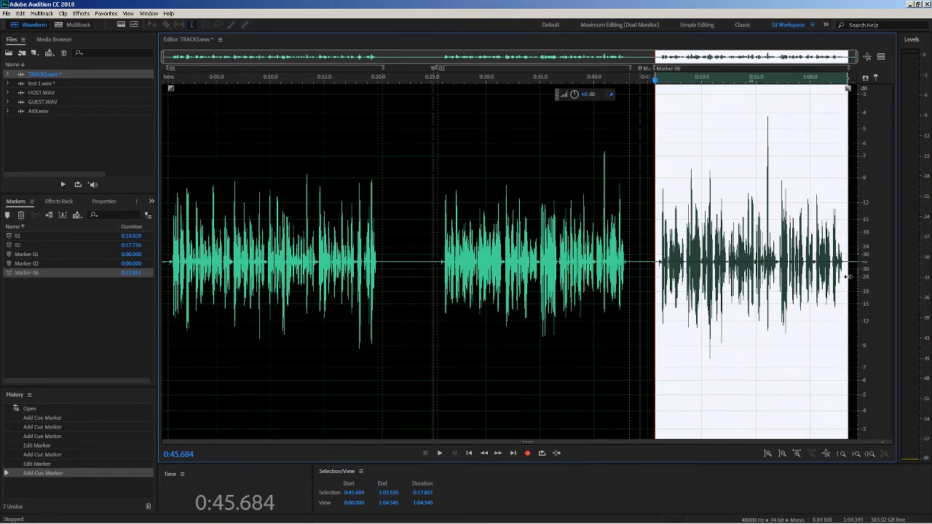
pyautogui.write('03')
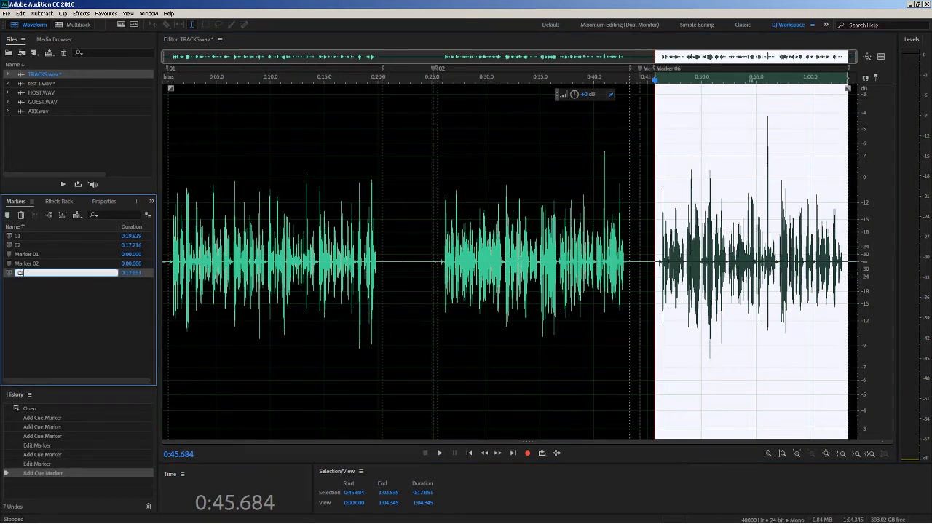
pyautogui.press('Return')
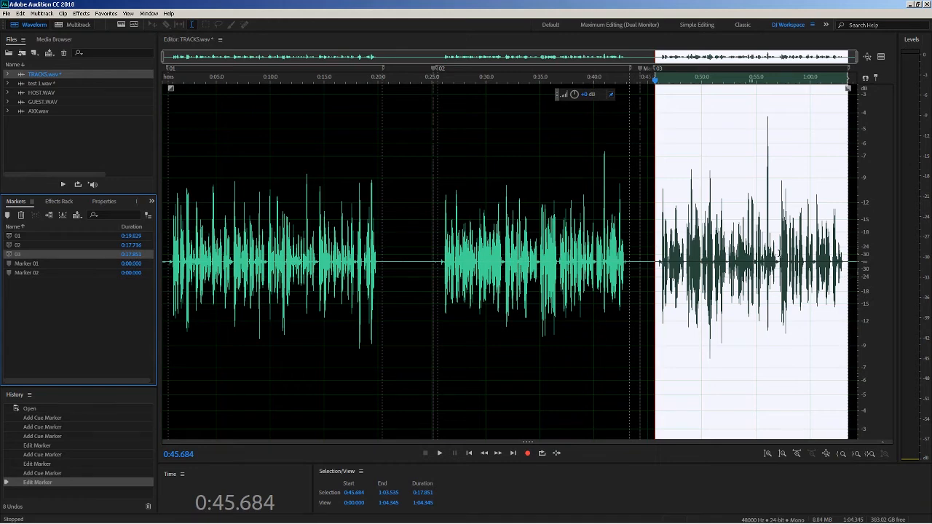
pyautogui.click(575, 222)
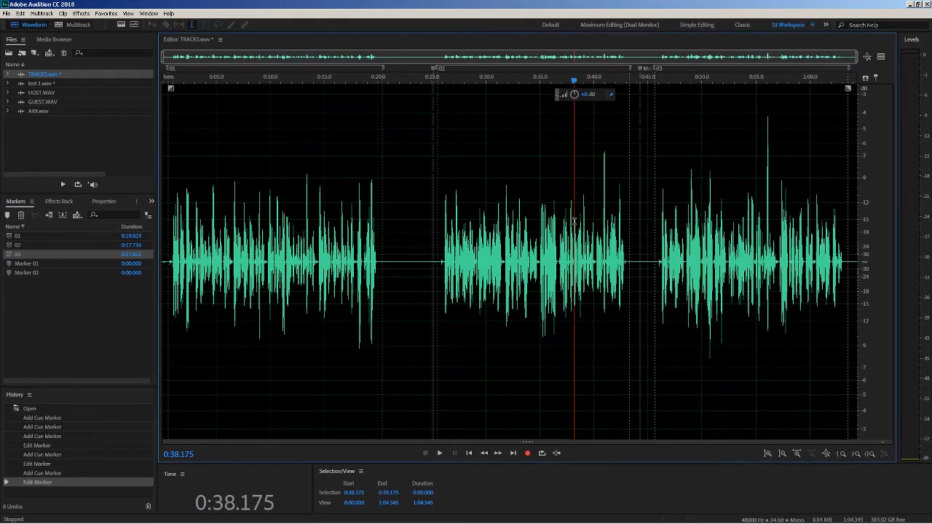
# Open AXX.wav and select its first take from about 0:00.3 to 0:06.5, setting the end point at the playhead after playback
pyautogui.doubleClick(40, 110)
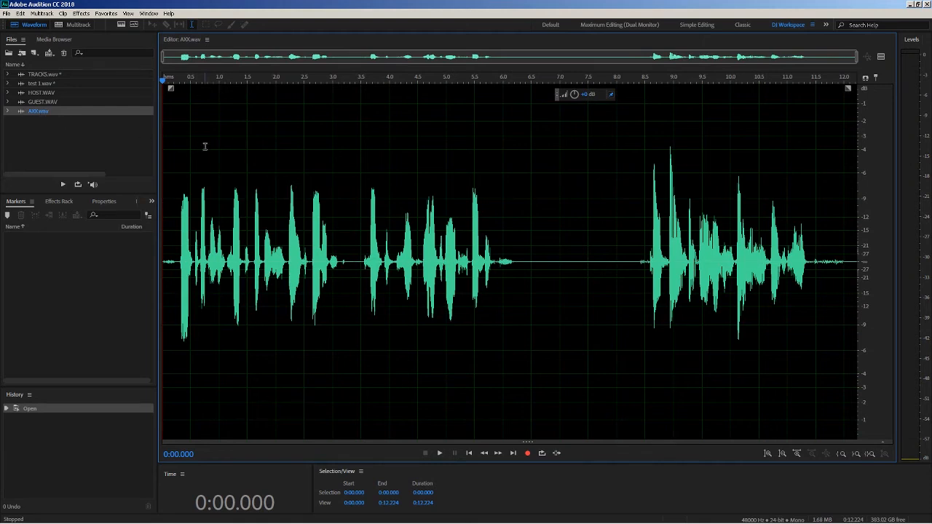
pyautogui.click(177, 212)
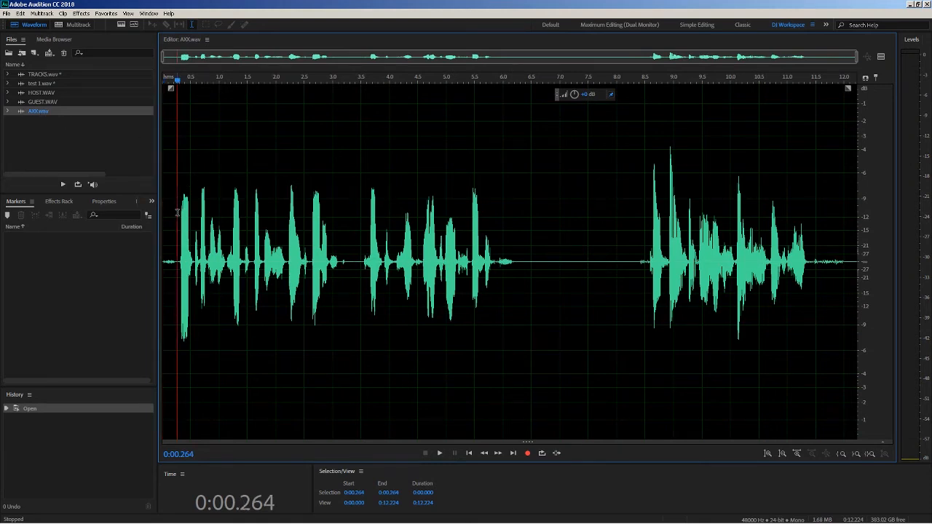
pyautogui.hotkey('shift', 'End')
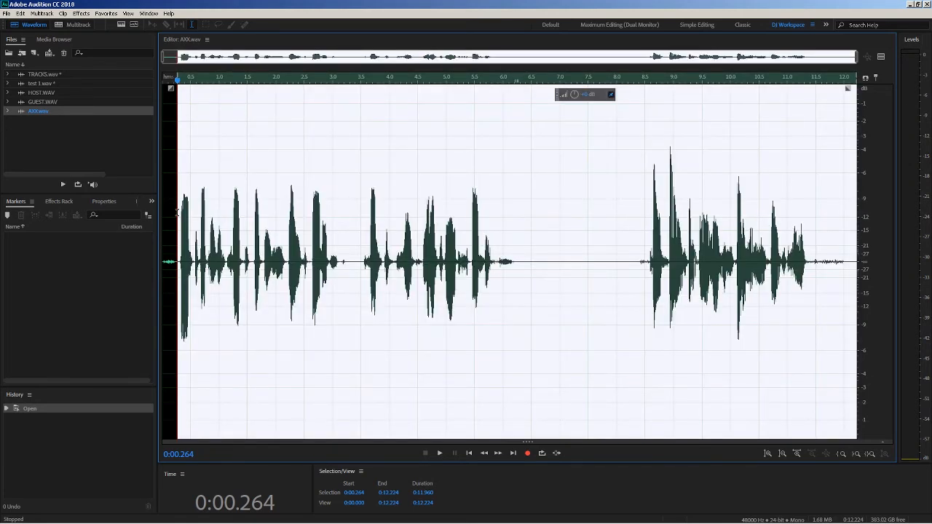
pyautogui.press('space')
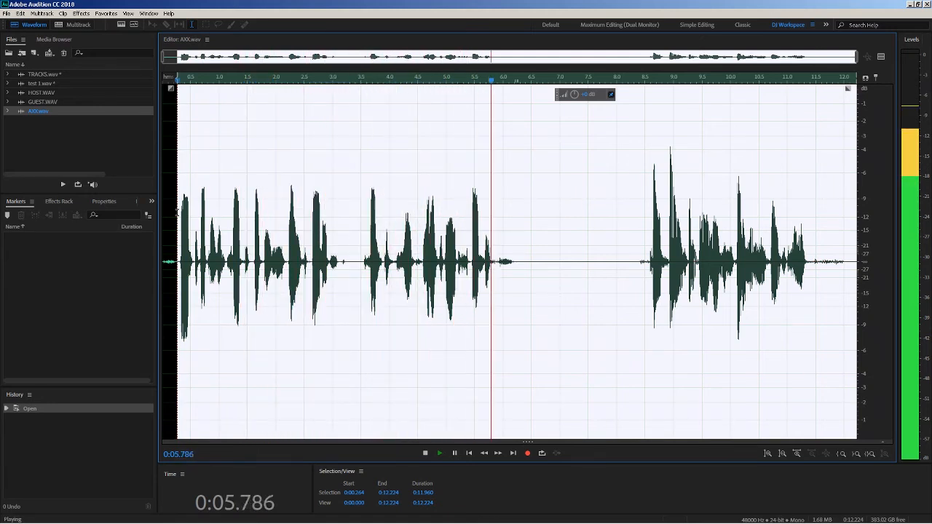
pyautogui.press('space')
pyautogui.press('o')
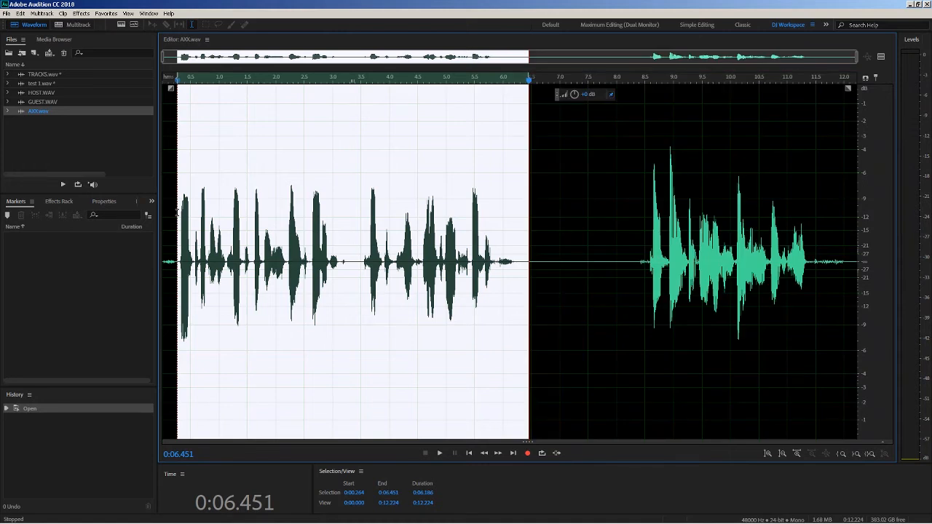
# Add a range marker over the selected first take of AXX.wav and name it 01
pyautogui.press('m')
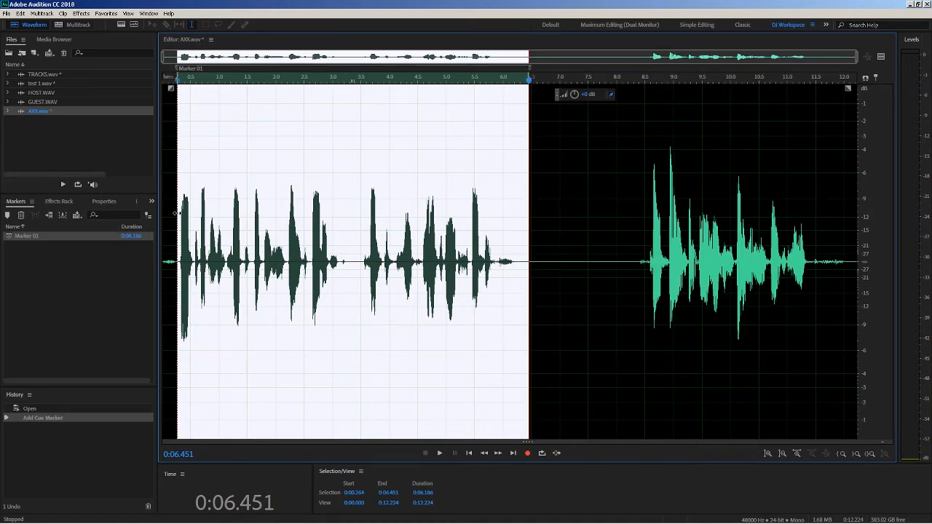
pyautogui.press('BackSpace')
pyautogui.press('Return')
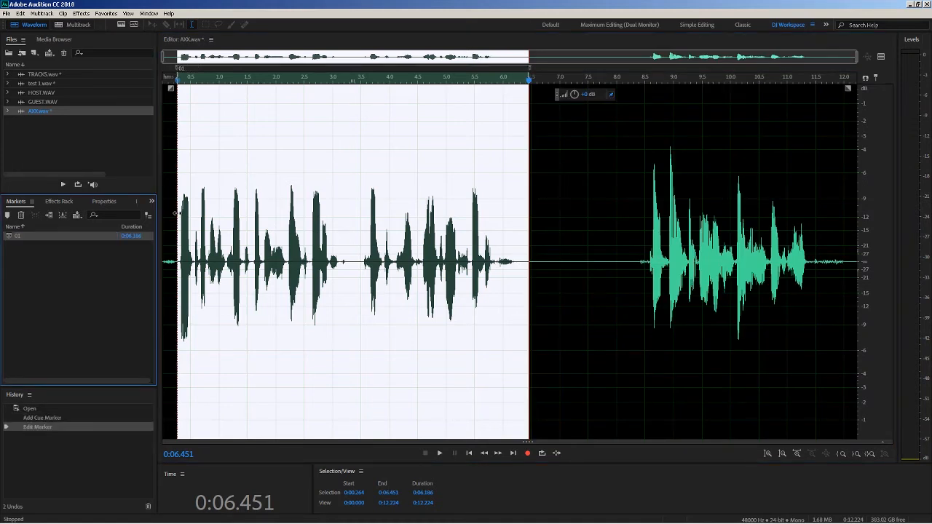
# Select the second take of AXX.wav from about 0:08.5 to 0:11.5, setting the selection's end at the playhead
pyautogui.click(646, 249)
pyautogui.hotkey('shift', 'End')
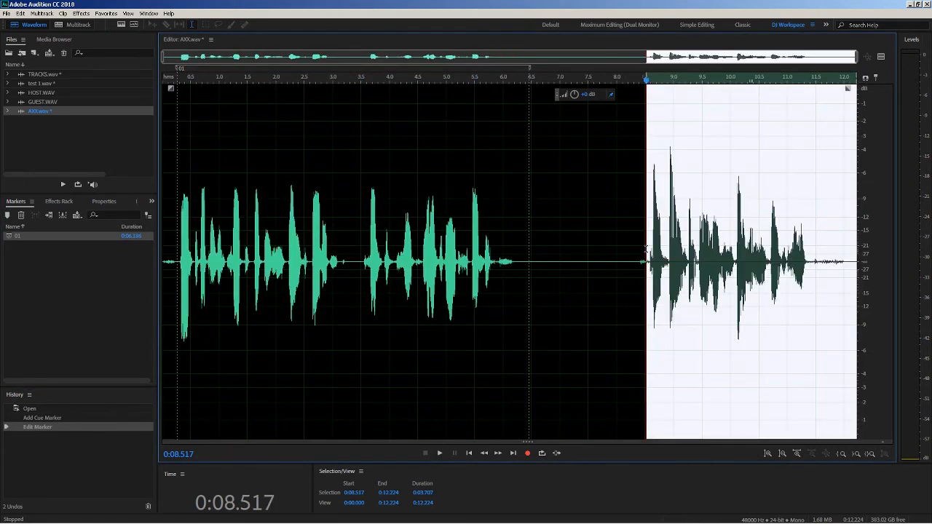
pyautogui.click(656, 79)
pyautogui.click(719, 80)
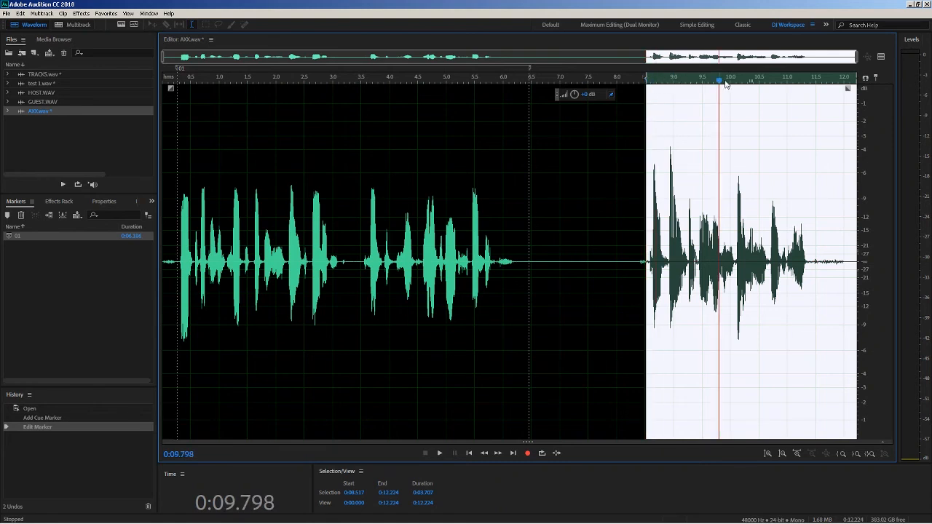
pyautogui.click(791, 81)
pyautogui.moveTo(804, 82)
pyautogui.mouseDown()
pyautogui.moveTo(688, 85)
pyautogui.moveTo(750, 68)
pyautogui.moveTo(815, 91)
pyautogui.mouseUp()
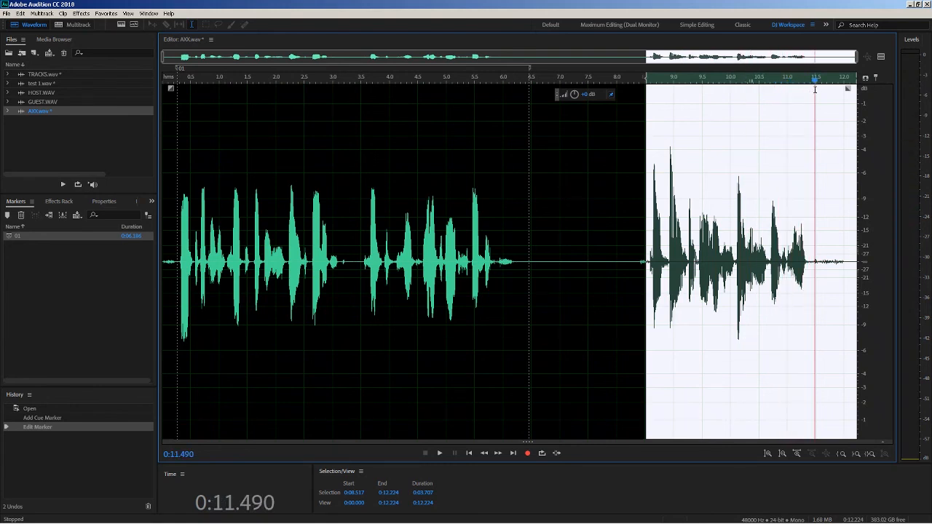
pyautogui.keyDown('shift'); pyautogui.click(815, 89); pyautogui.keyUp('shift')
# Add a range marker over the selected second take and name it 02
pyautogui.press('m')
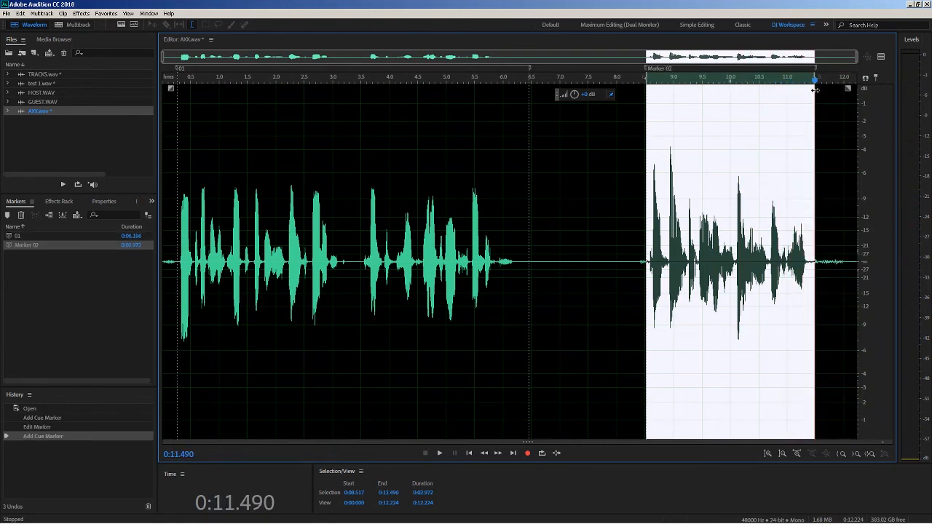
pyautogui.write('02')
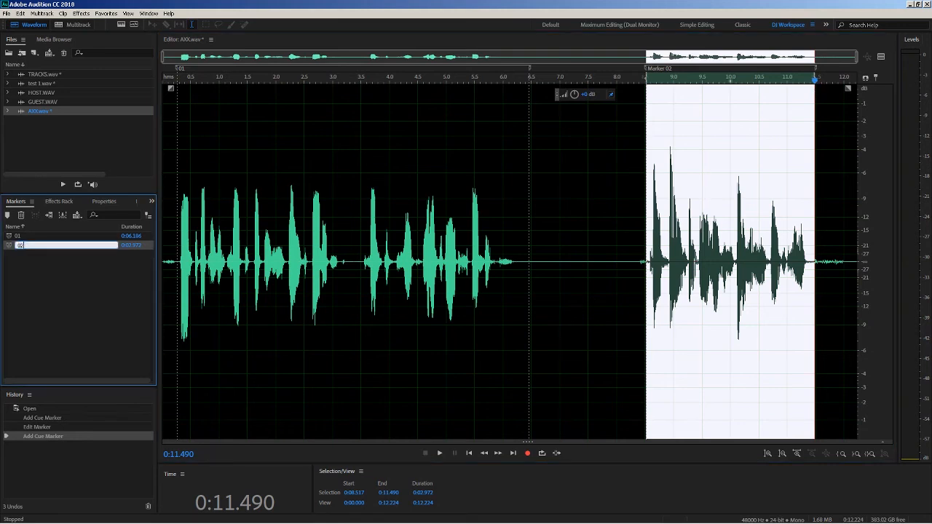
pyautogui.press('Return')
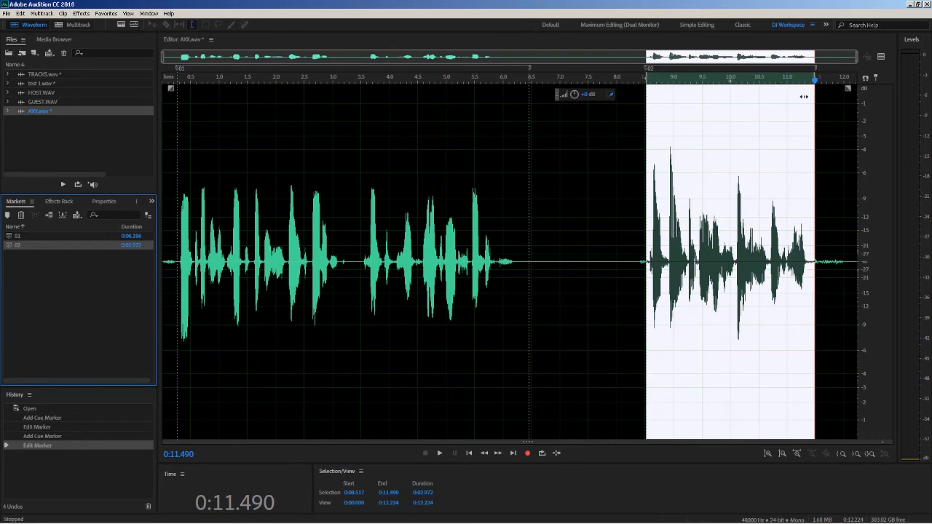
# Select the audio from about 0:04.1 to the end of the file and clear the selection
pyautogui.click(394, 280)
pyautogui.hotkey('shift', 'End')
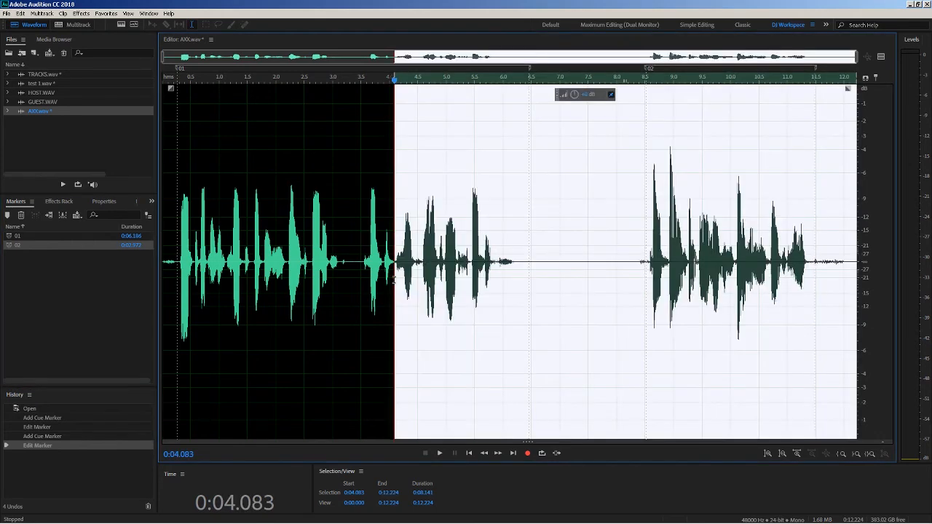
pyautogui.click(605, 259)
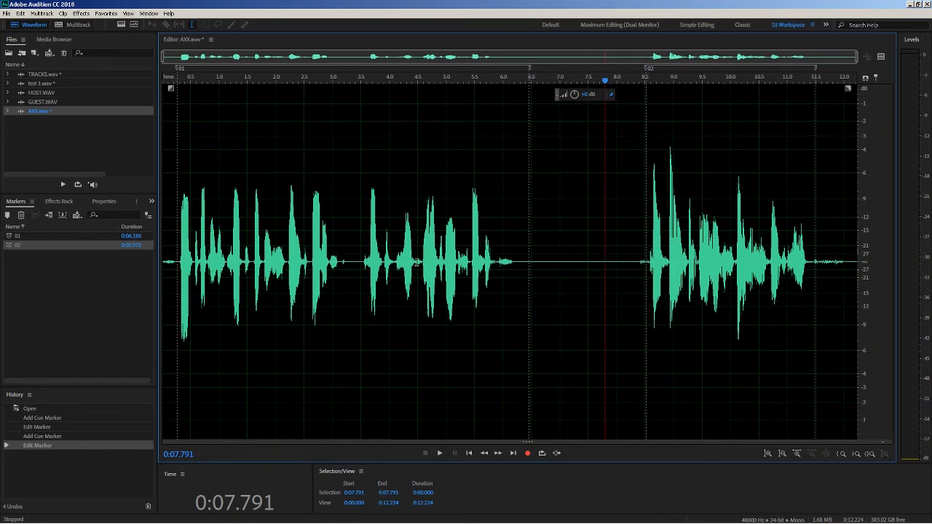
# Reposition the playhead several times within a selection running from about 0:01.2 to the file's end, and clear the selection
pyautogui.click(228, 224)
pyautogui.hotkey('shift', 'End')
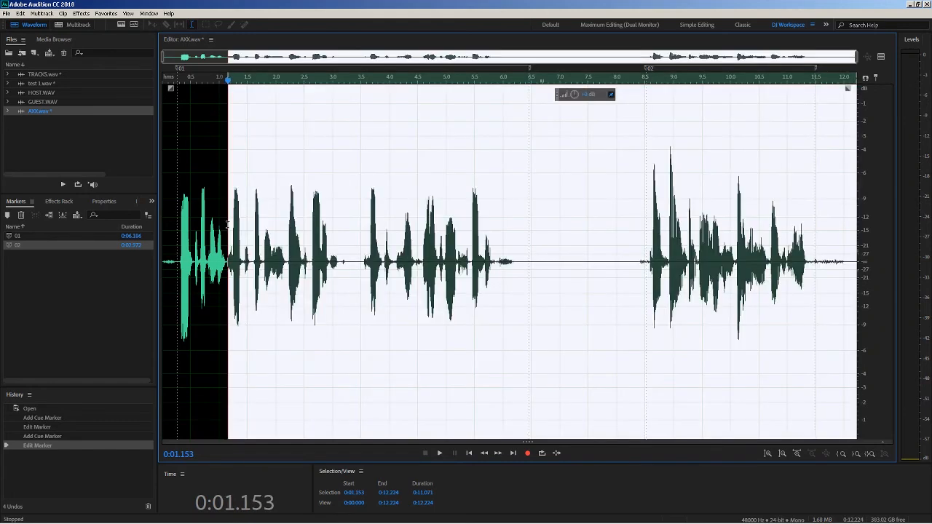
pyautogui.click(347, 81)
pyautogui.click(410, 81)
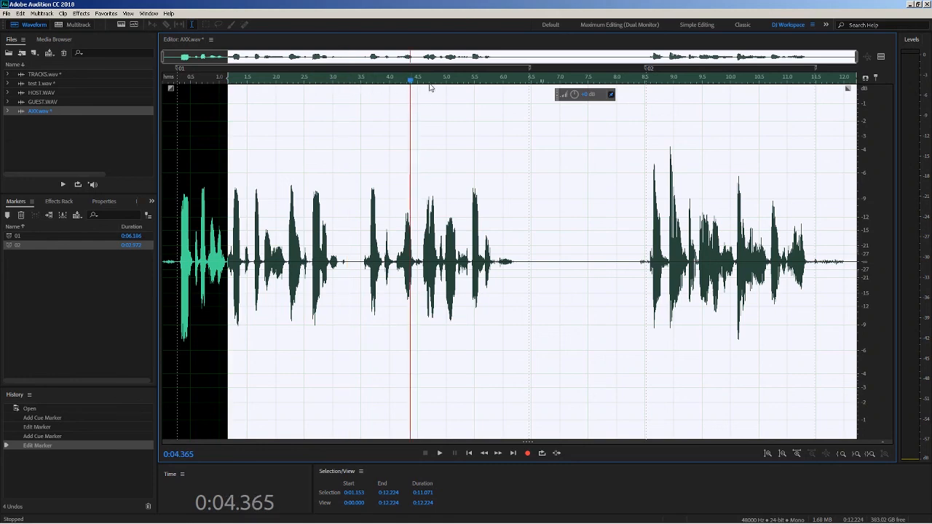
pyautogui.click(513, 80)
pyautogui.click(397, 193)
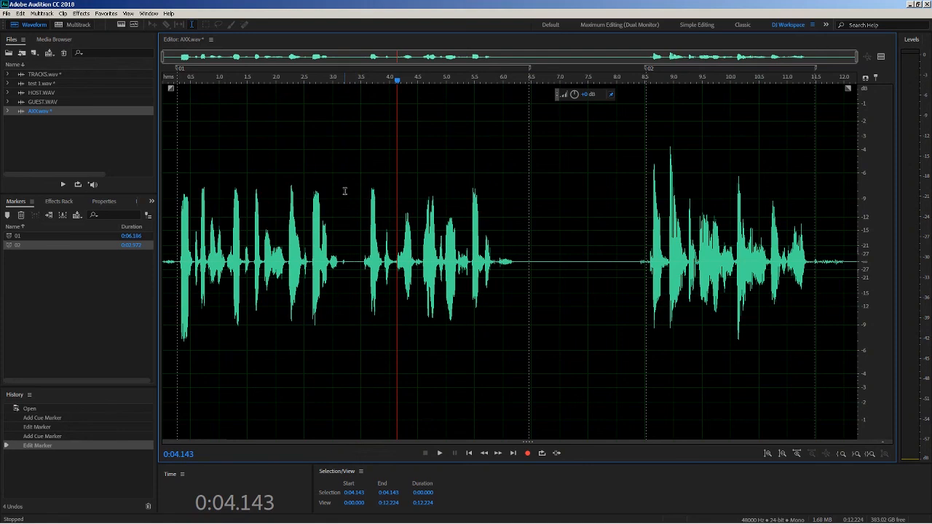
# Preview AXX.wav with Skip Selection enabled over about 0:03.3 to 0:06.5, switching the option off and clearing the selection when done
pyautogui.click(542, 455)
pyautogui.click(558, 456)
pyautogui.moveTo(354, 247); pyautogui.dragTo(530, 265)
pyautogui.press('space')
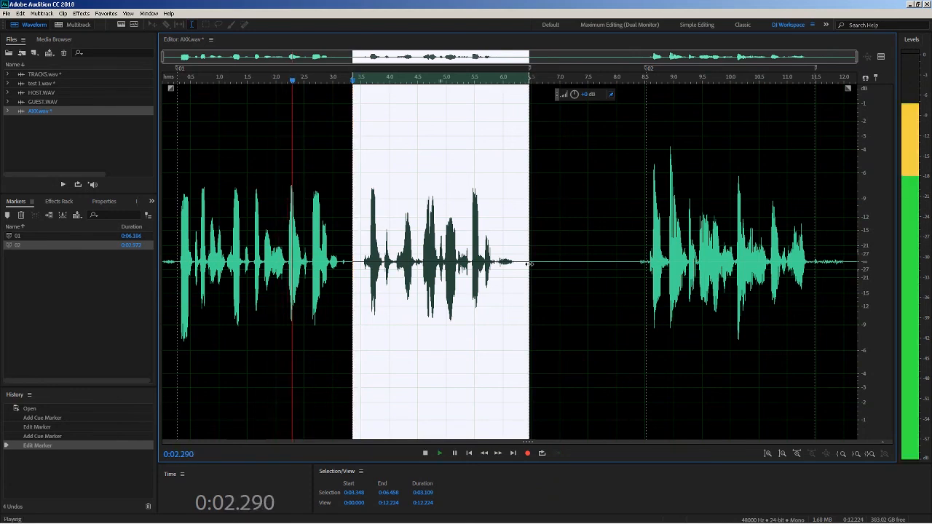
pyautogui.press('space')
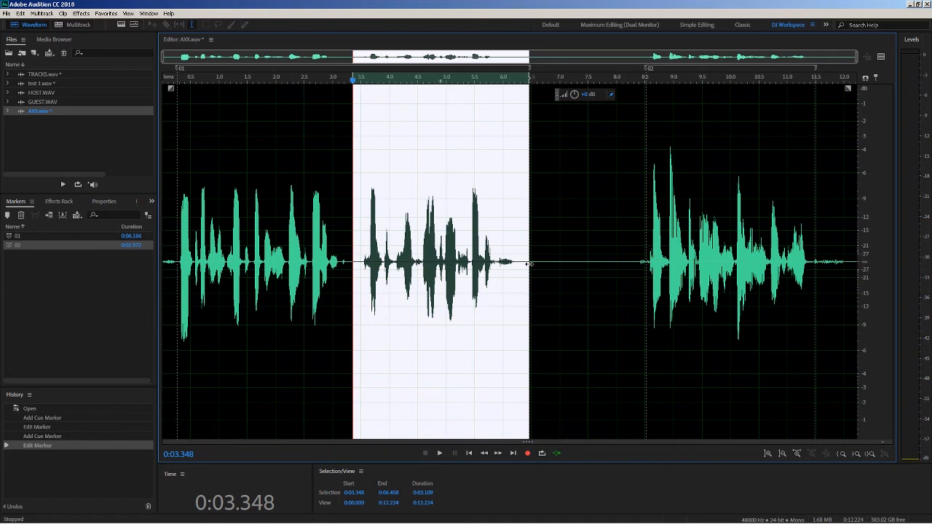
pyautogui.click(556, 453)
pyautogui.click(564, 373)
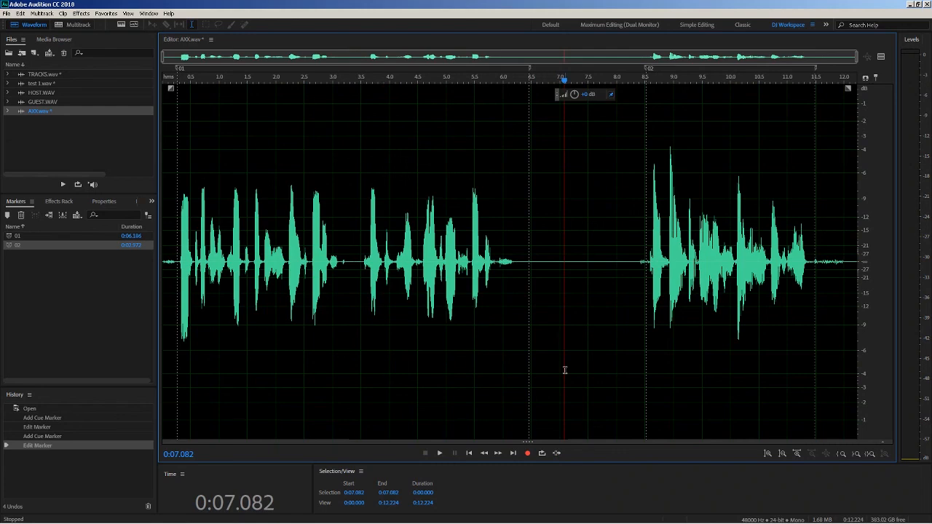